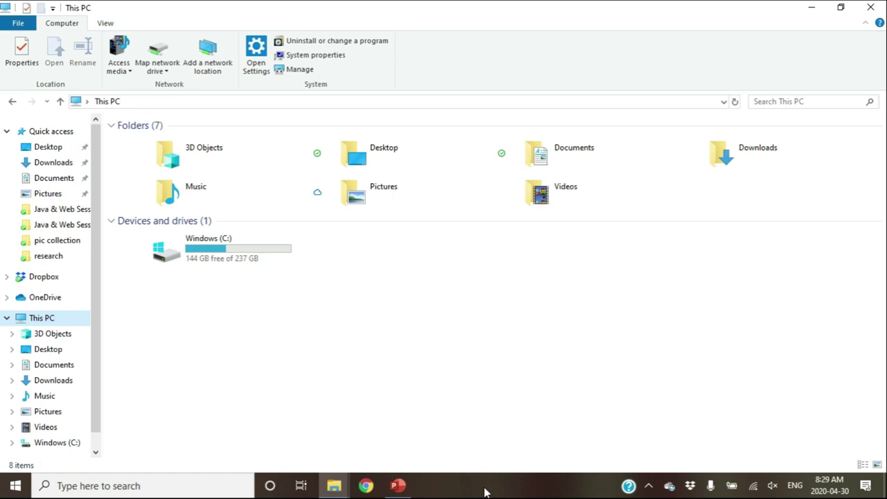
Check the computer's memory usage in Task Manager's performance view, and close Task Manager.
{"action": "right_click", "coordinate": [485, 490]}
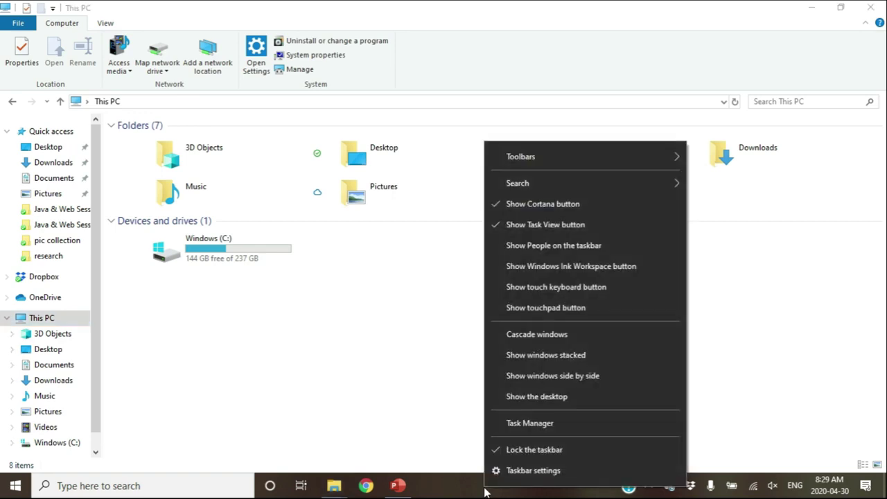
{"action": "left_click", "coordinate": [531, 424]}
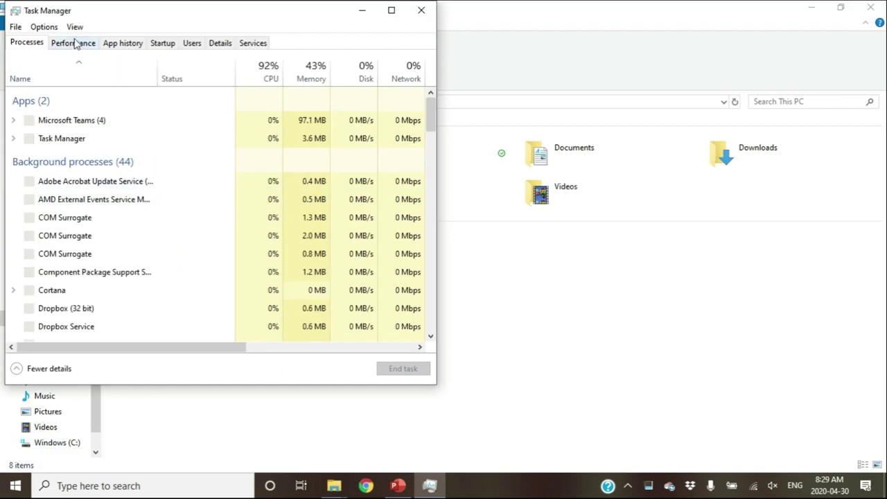
{"action": "left_click", "coordinate": [75, 44]}
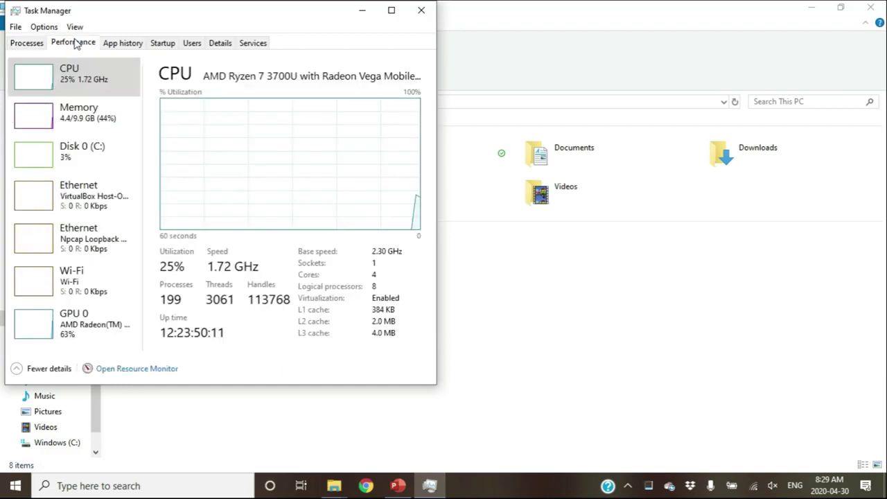
{"action": "left_click", "coordinate": [83, 125]}
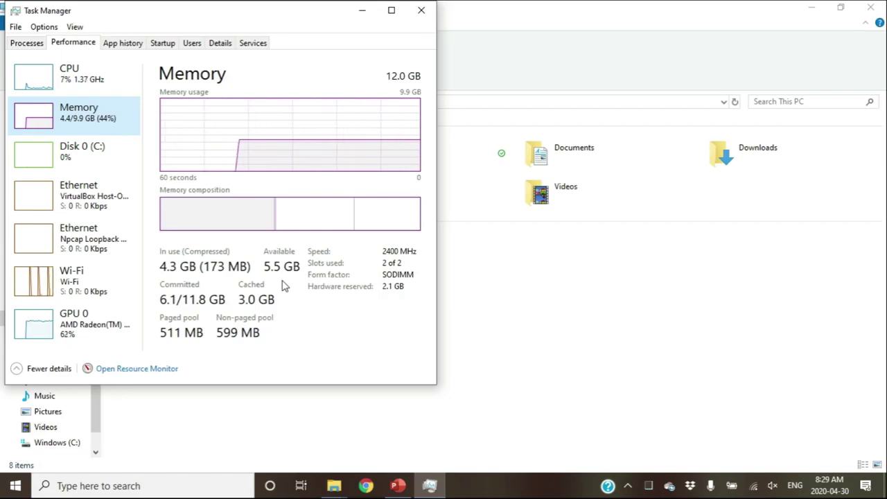
{"action": "left_click", "coordinate": [421, 12]}
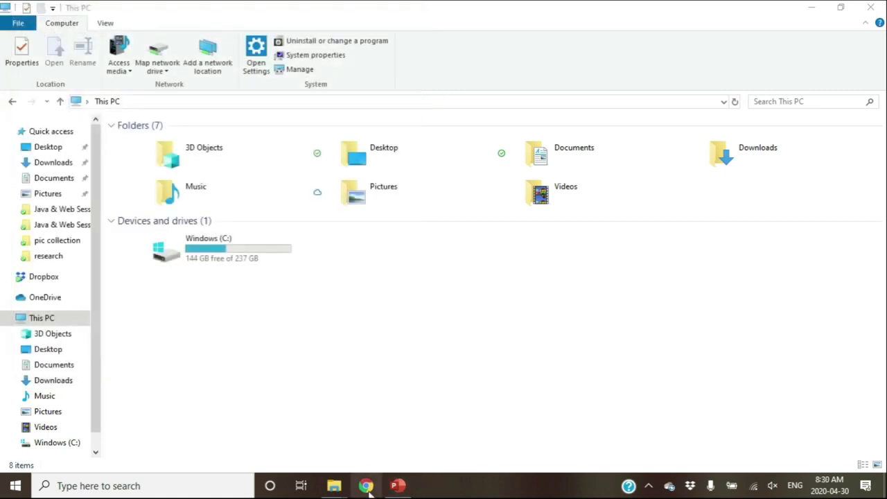
Open Chrome and search Google for "download amdradeon ramdisk".
{"action": "left_click", "coordinate": [365, 486]}
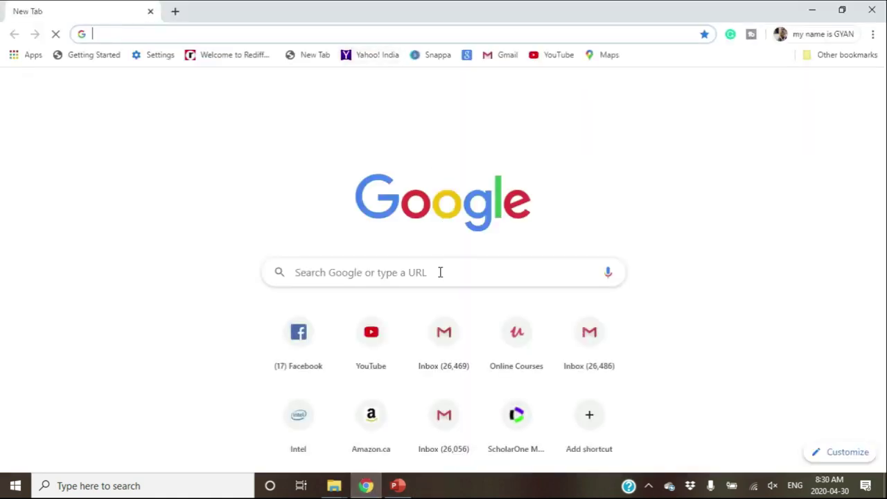
{"action": "type", "text": "download amd"}
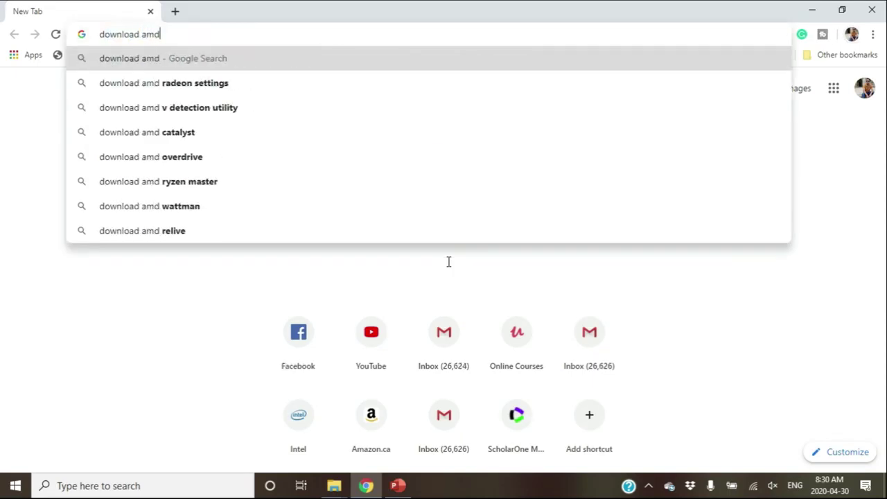
{"action": "type", "text": "radeon  ramdisk"}
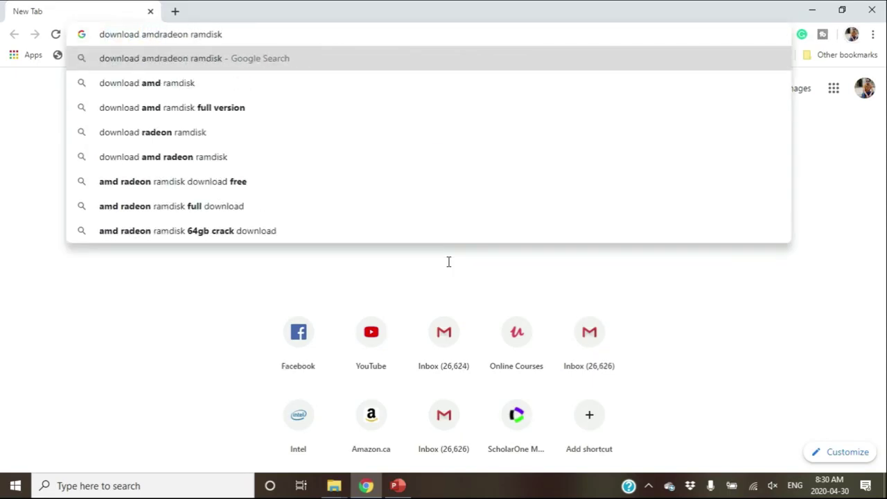
{"action": "key", "text": "Return"}
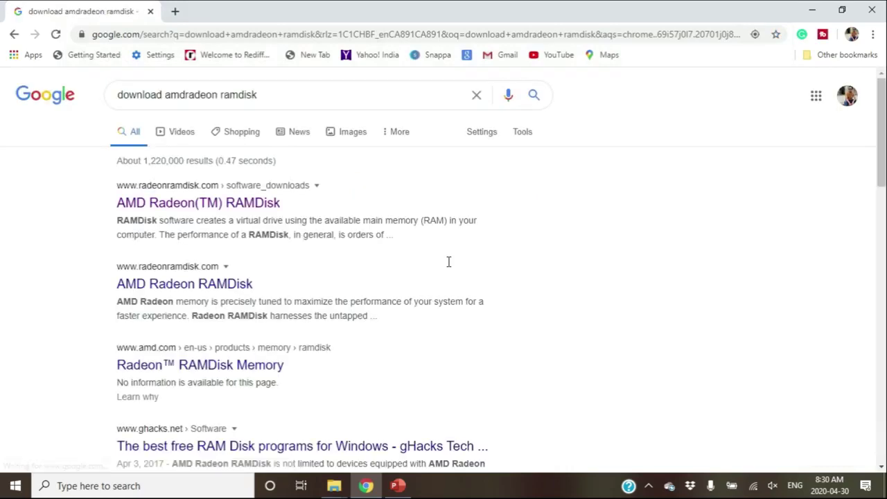
Open the radeonramdisk.com software downloads result in a new tab and review the table comparing the RAMDisk editions.
{"action": "right_click", "coordinate": [226, 212]}
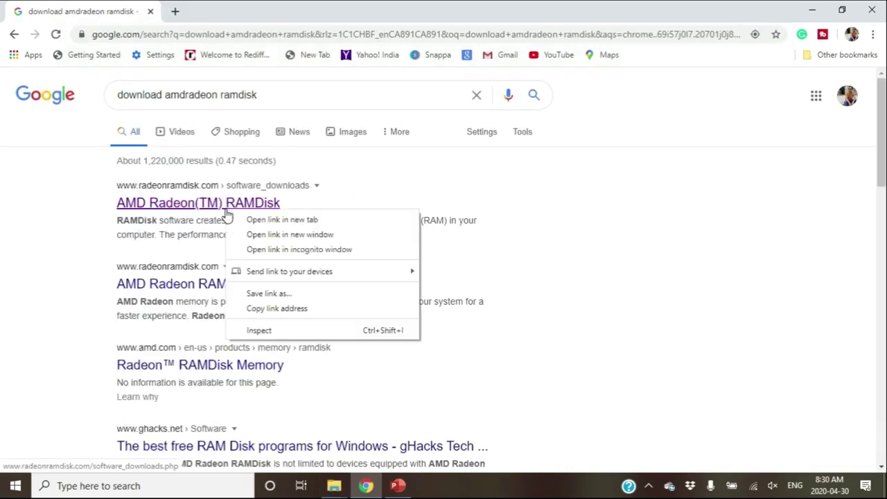
{"action": "left_click", "coordinate": [281, 219]}
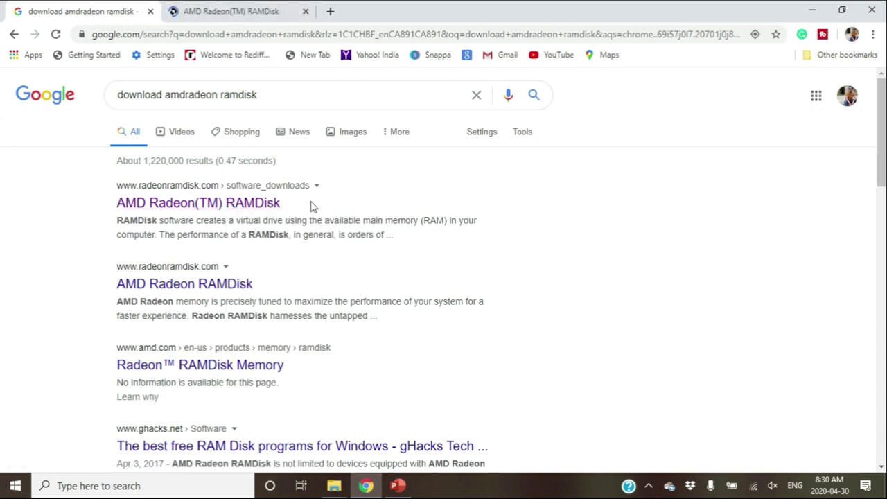
{"action": "left_click", "coordinate": [247, 13]}
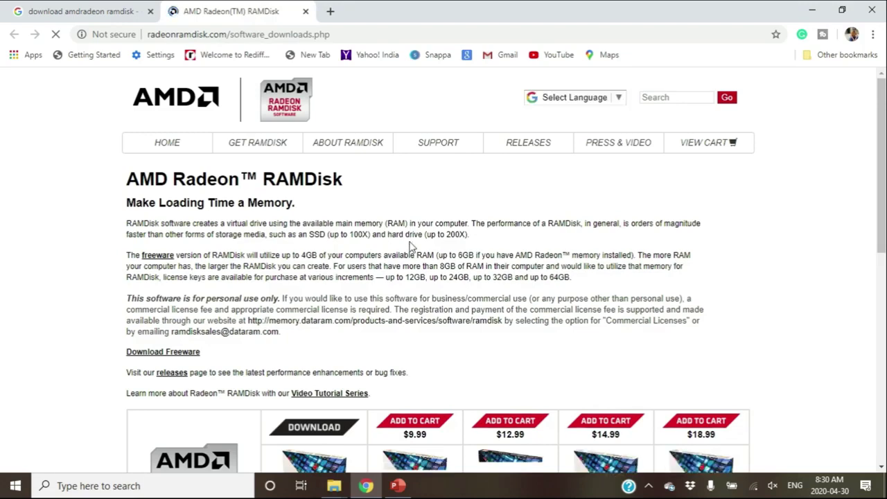
{"action": "scroll", "coordinate": [408, 246], "scroll_direction": "down", "scroll_amount": 2}
{"action": "scroll", "coordinate": [409, 246], "scroll_direction": "down", "scroll_amount": 2}
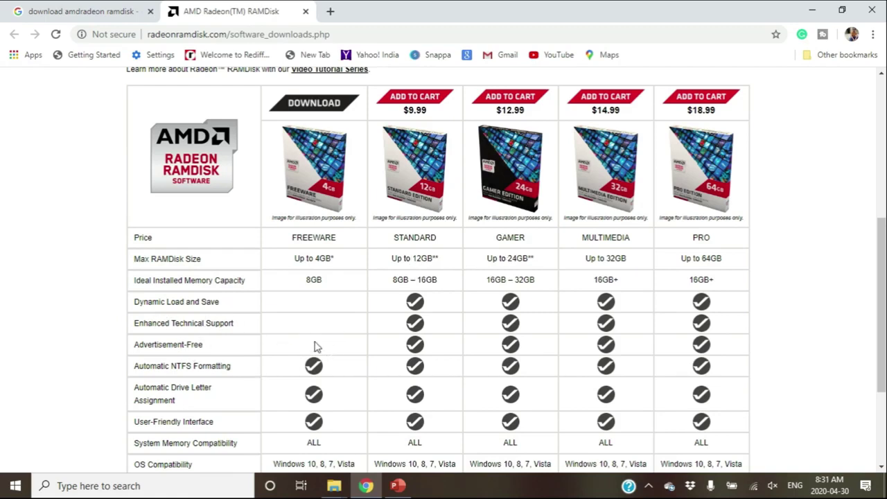
{"action": "scroll", "coordinate": [255, 345], "scroll_direction": "down", "scroll_amount": 2}
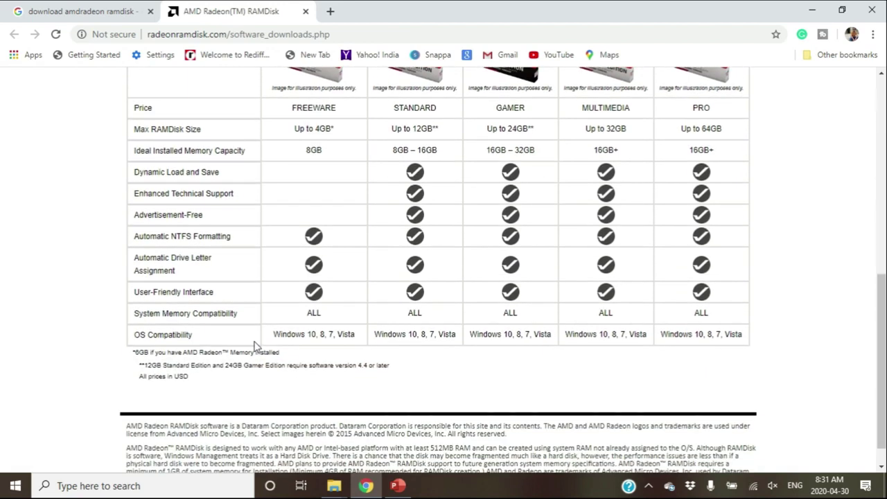
{"action": "scroll", "coordinate": [254, 346], "scroll_direction": "up", "scroll_amount": 2}
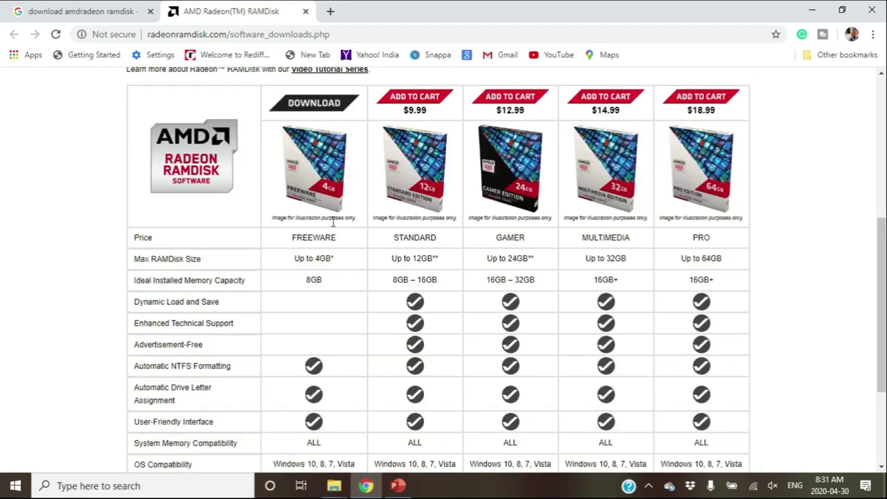
{"action": "scroll", "coordinate": [424, 267], "scroll_direction": "up", "scroll_amount": 1}
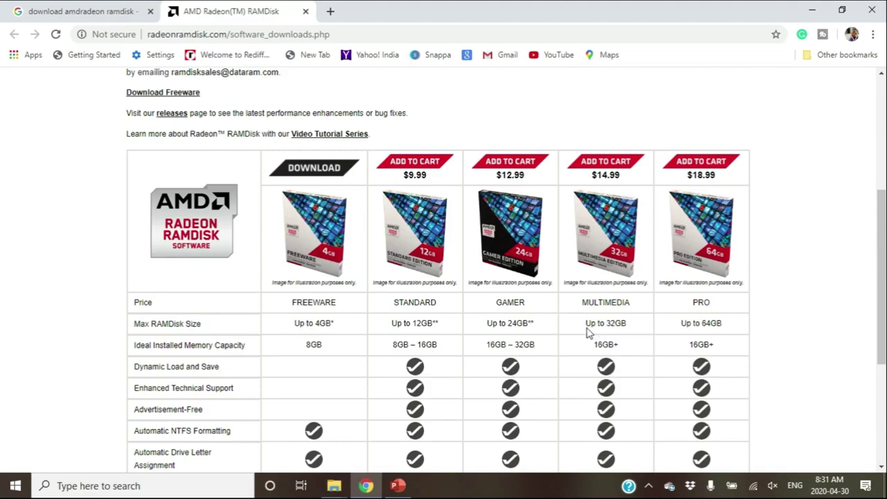
Load the SoftPerfect RAM Disk page at softperfect.com/products/ramdisk/ in a new tab.
{"action": "left_click", "coordinate": [331, 12]}
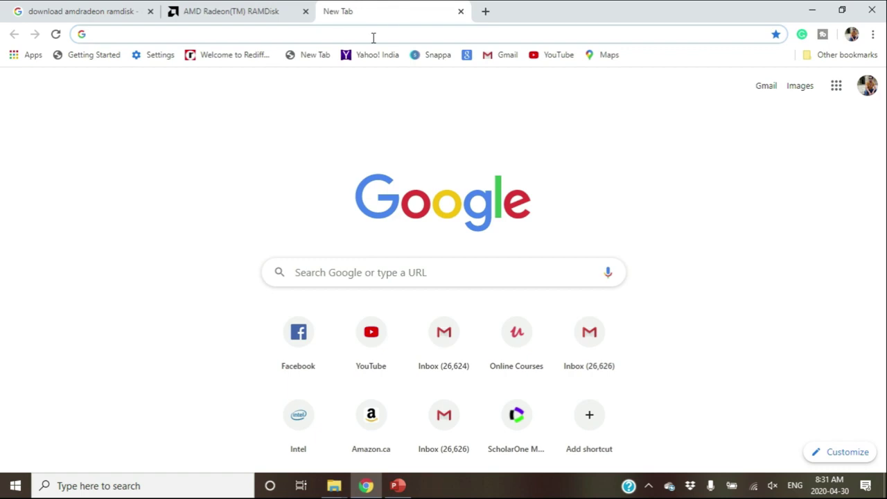
{"action": "type", "text": "softper"}
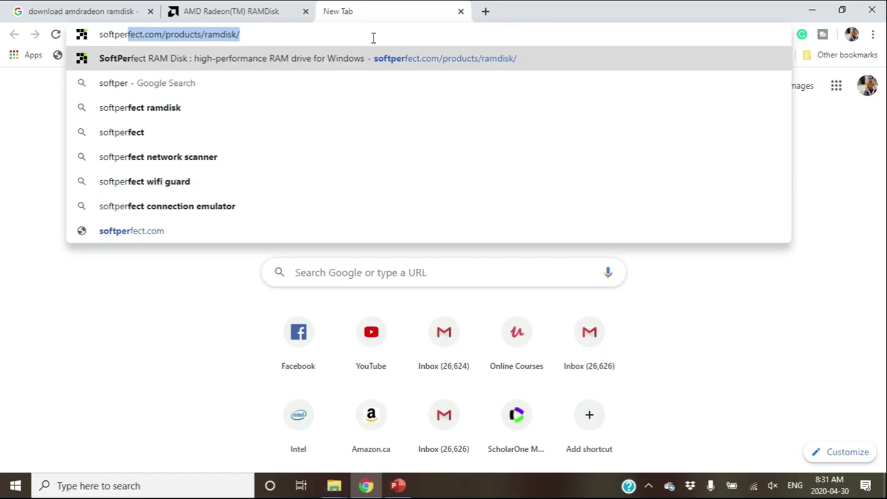
{"action": "key", "text": "Right"}
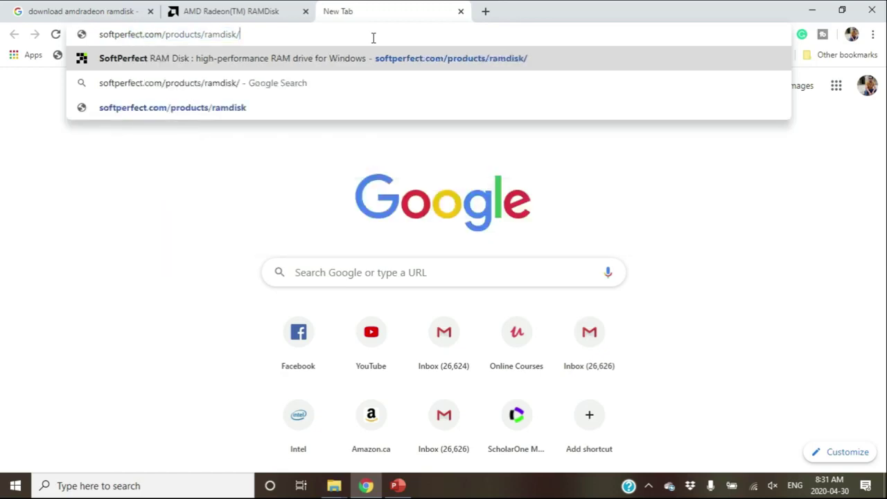
{"action": "key", "text": "Return"}
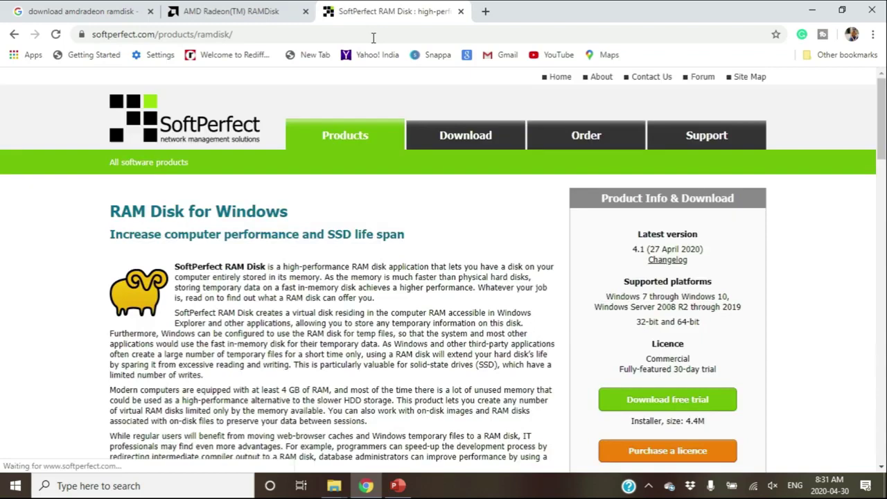
Review the SoftPerfect RAM Disk page for its description, licence and trial options, key features and reasons for use.
{"action": "scroll", "coordinate": [335, 207], "scroll_direction": "down", "scroll_amount": 3}
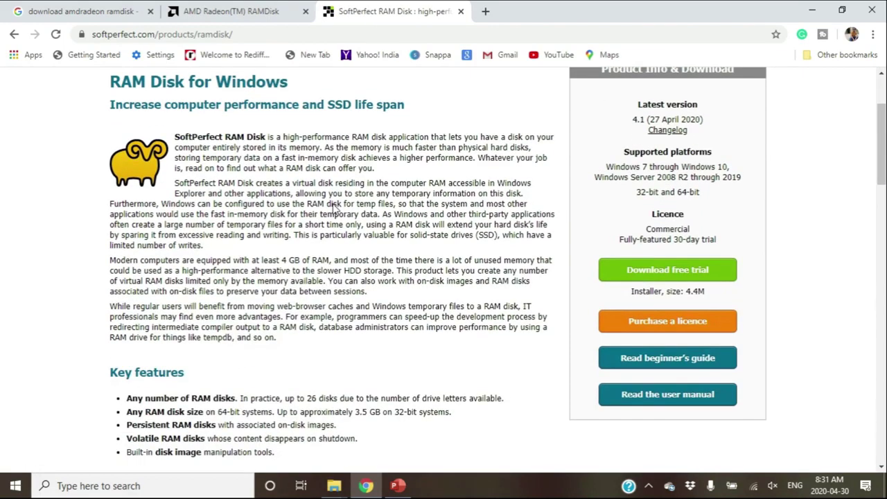
{"action": "scroll", "coordinate": [334, 208], "scroll_direction": "up", "scroll_amount": 3}
{"action": "scroll", "coordinate": [335, 208], "scroll_direction": "down", "scroll_amount": 3}
{"action": "scroll", "coordinate": [335, 208], "scroll_direction": "down", "scroll_amount": 2}
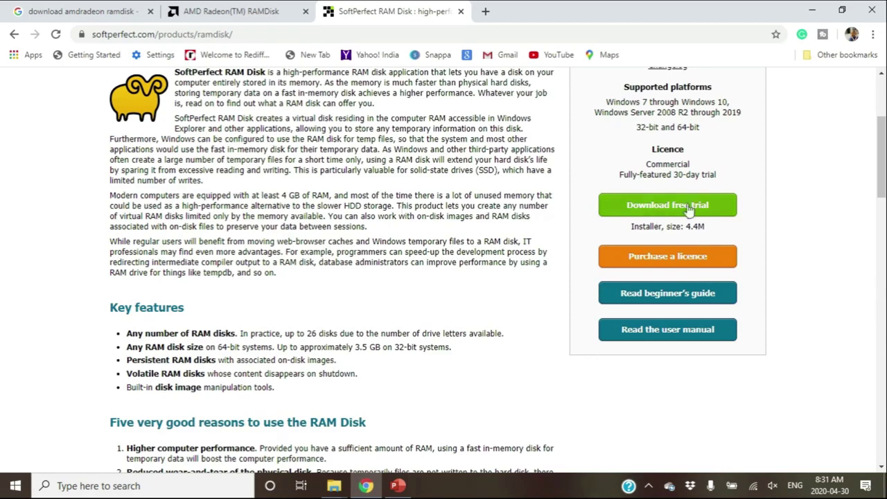
{"action": "scroll", "coordinate": [511, 291], "scroll_direction": "up", "scroll_amount": 3}
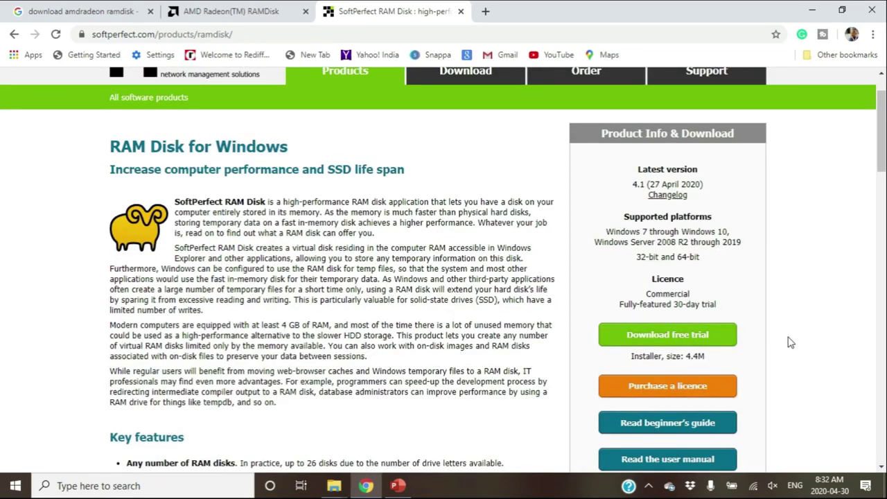
{"action": "scroll", "coordinate": [790, 343], "scroll_direction": "down", "scroll_amount": 3}
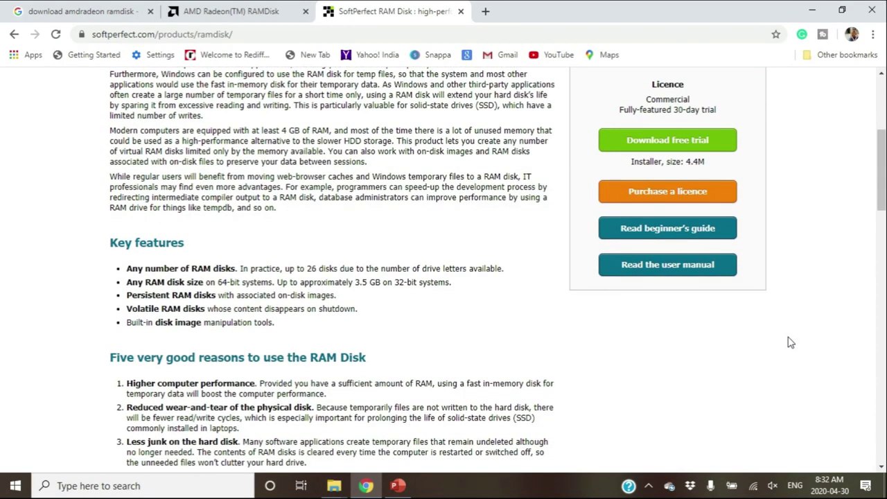
{"action": "scroll", "coordinate": [790, 343], "scroll_direction": "down", "scroll_amount": 1}
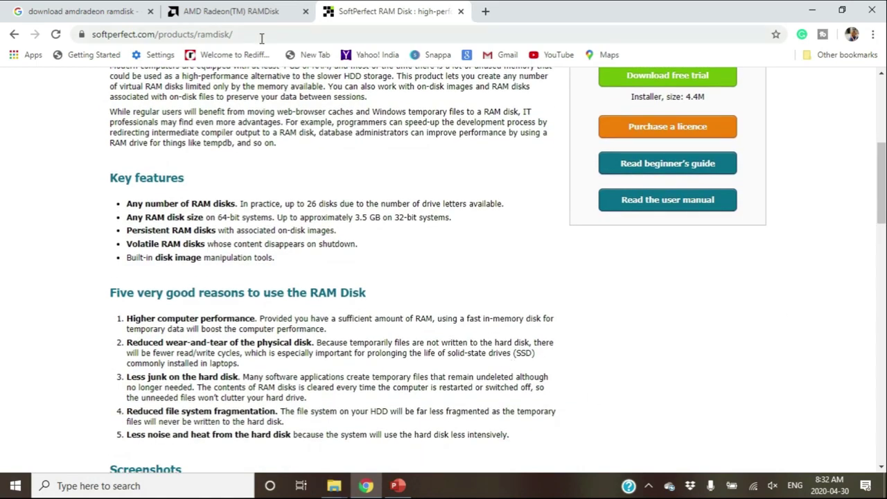
Return to the AMD Radeon RAMDisk page and download the Freeware edition installer, Radeon_RAMDisk_4_4_0_RC36, into the Downloads folder.
{"action": "left_click", "coordinate": [232, 12]}
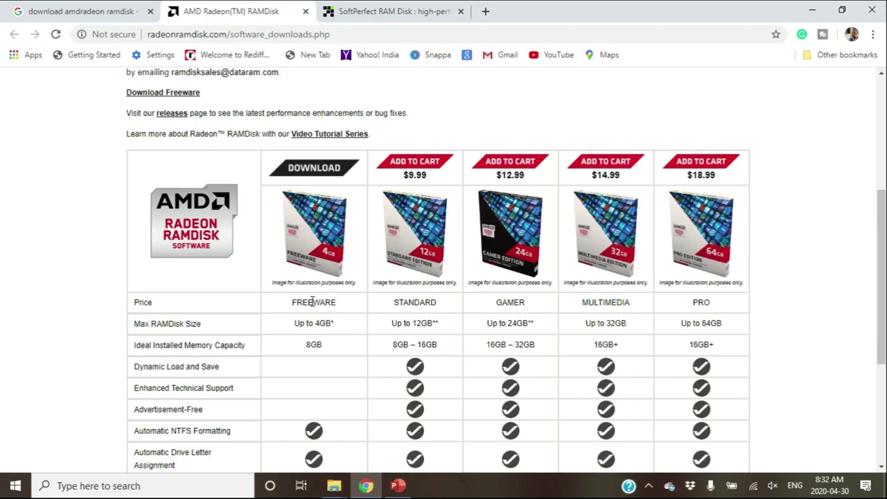
{"action": "scroll", "coordinate": [339, 308], "scroll_direction": "up", "scroll_amount": 1}
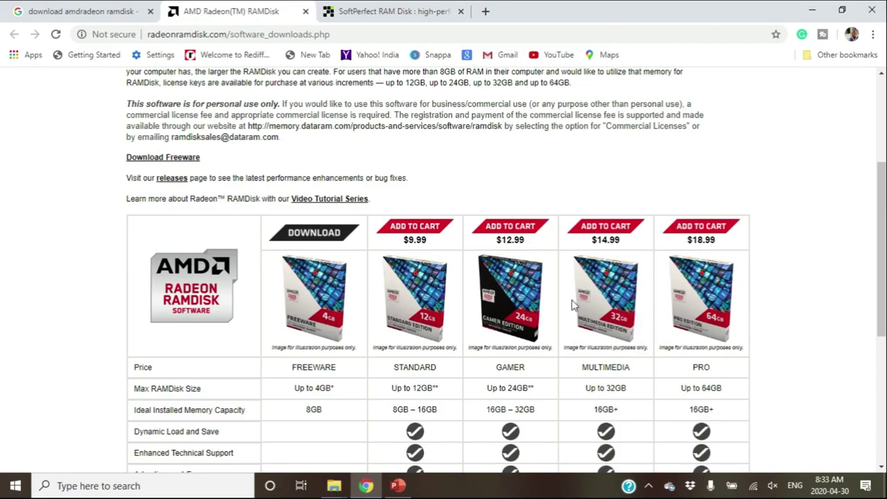
{"action": "scroll", "coordinate": [573, 305], "scroll_direction": "down", "scroll_amount": 1}
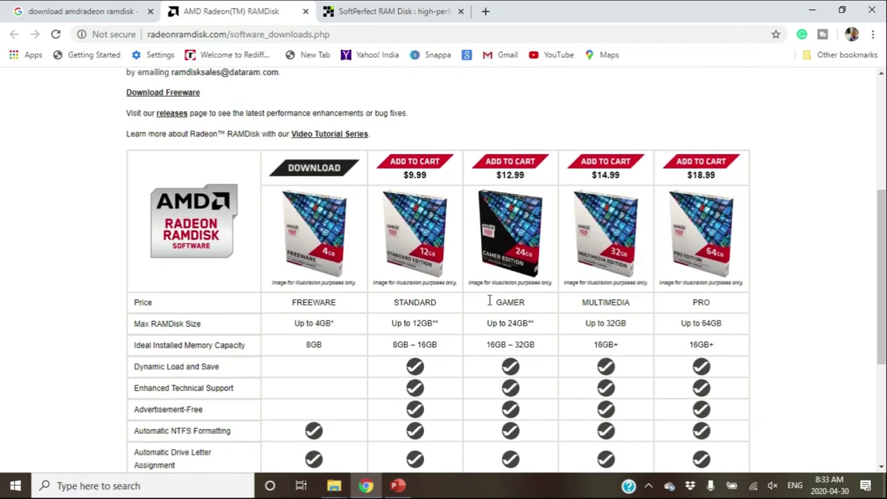
{"action": "left_click", "coordinate": [326, 172]}
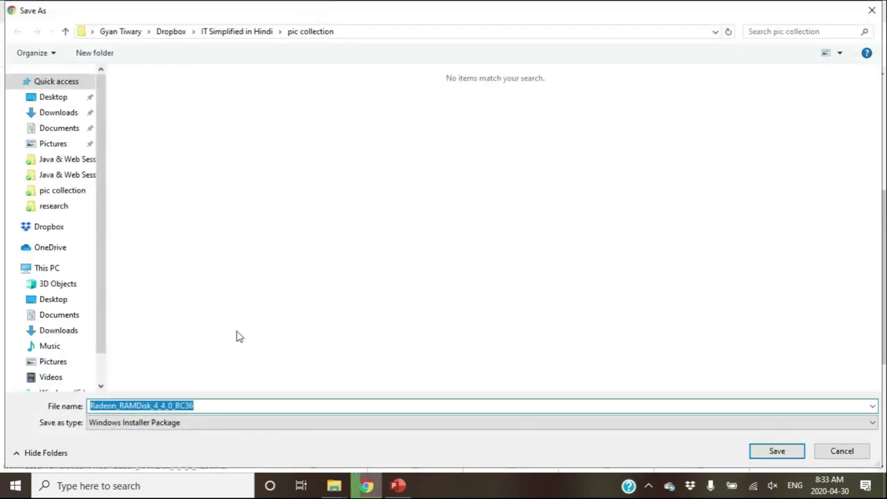
{"action": "left_click", "coordinate": [58, 113]}
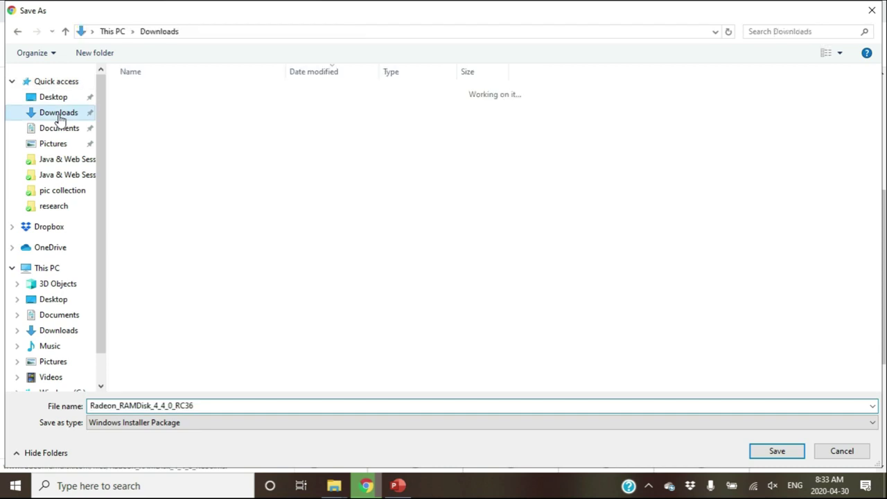
{"action": "left_click", "coordinate": [777, 452]}
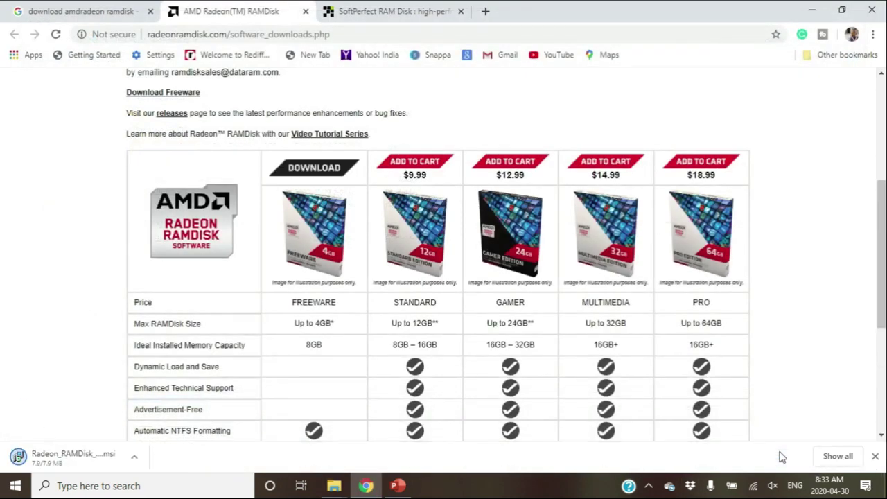
Run the downloaded Radeon RAMDisk installer, accept the License Agreement and install it with the default options.
{"action": "left_click", "coordinate": [103, 460]}
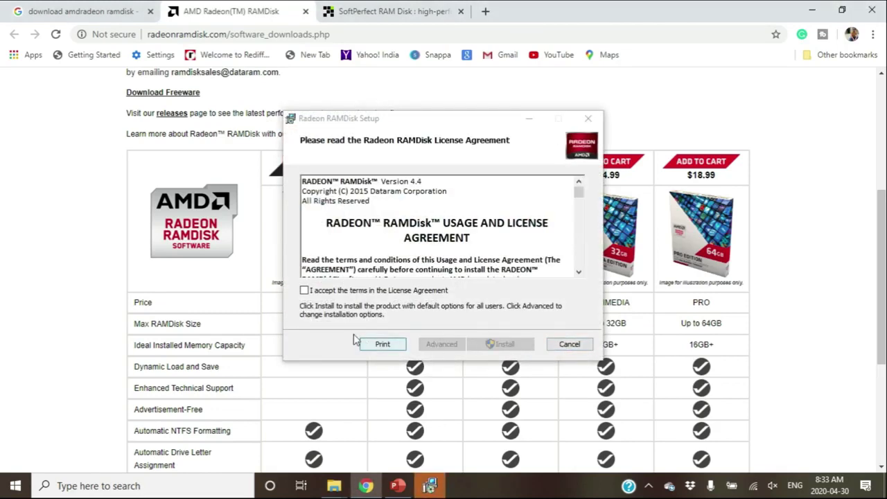
{"action": "left_click", "coordinate": [305, 290]}
{"action": "left_click", "coordinate": [489, 346]}
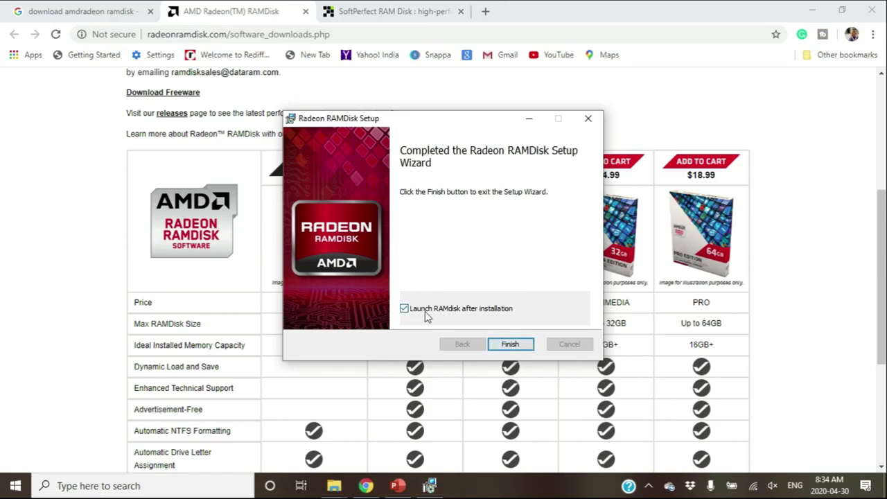
Finish the setup wizard with RAMDisk set to launch after installation, and decline the offer to buy a full license.
{"action": "left_click", "coordinate": [513, 344]}
{"action": "left_click", "coordinate": [511, 344]}
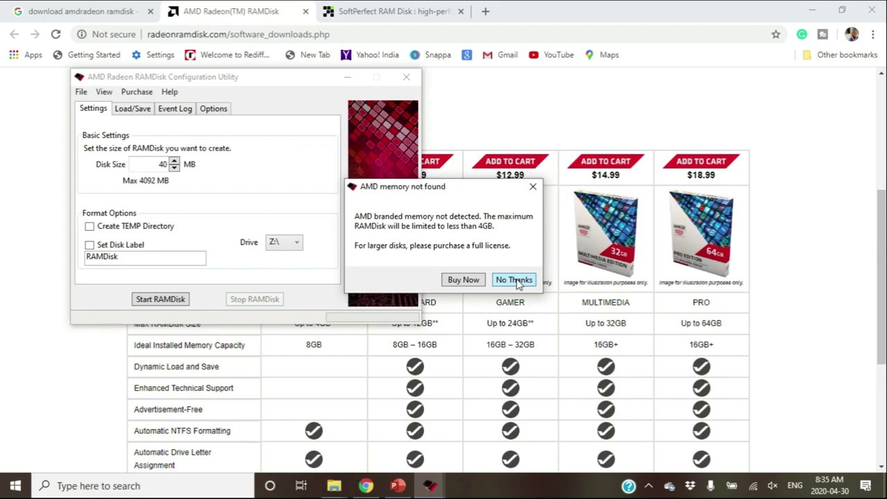
{"action": "left_click", "coordinate": [515, 280]}
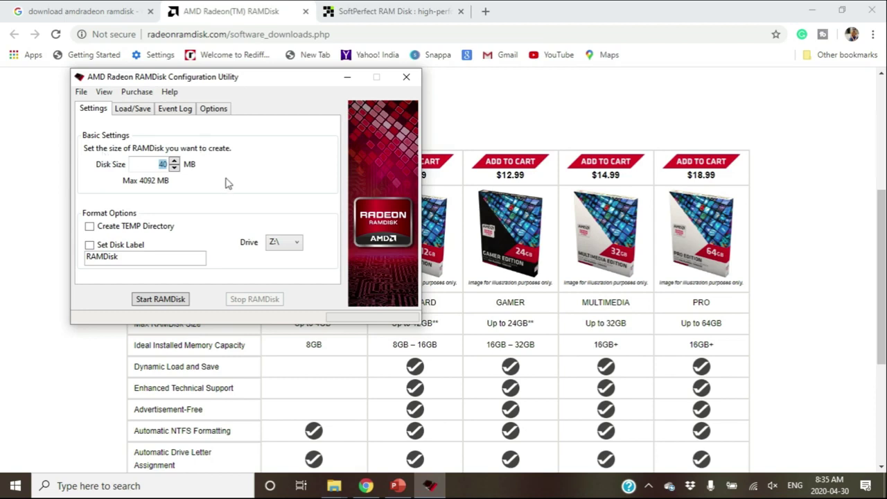
Set the disk size to 4000 MB, enable the RAMDisk disk label and turn on creation of a TEMP directory.
{"action": "key", "text": "BackSpace"}
{"action": "type", "text": "400"}
{"action": "left_click", "coordinate": [90, 248]}
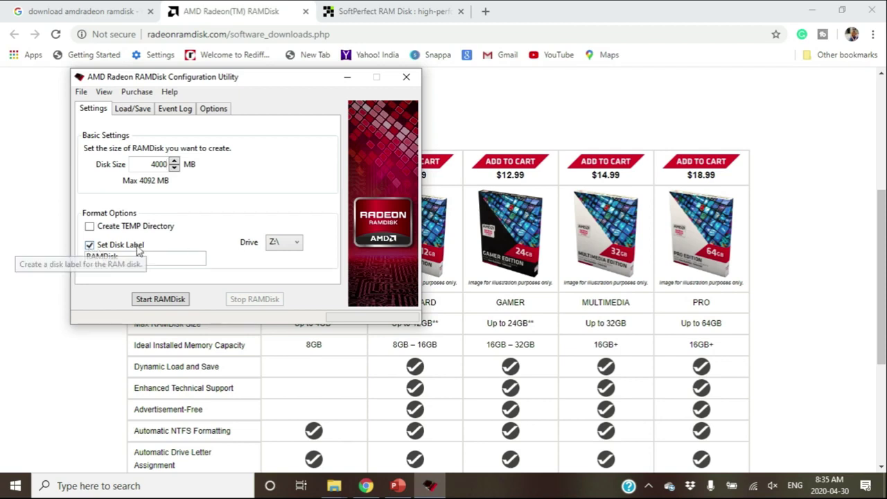
{"action": "left_click", "coordinate": [90, 228]}
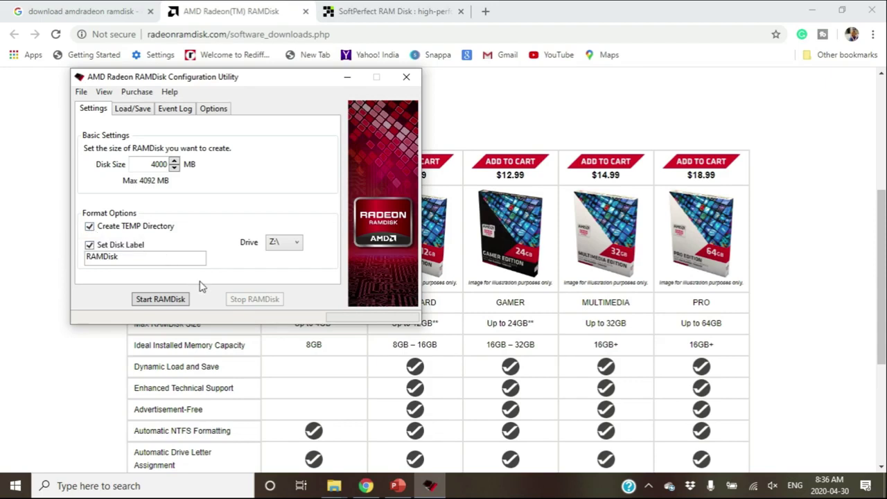
In the load and save settings, toggle Save Disk Image at Shutdown and choose to create a new disk.
{"action": "left_click", "coordinate": [132, 111]}
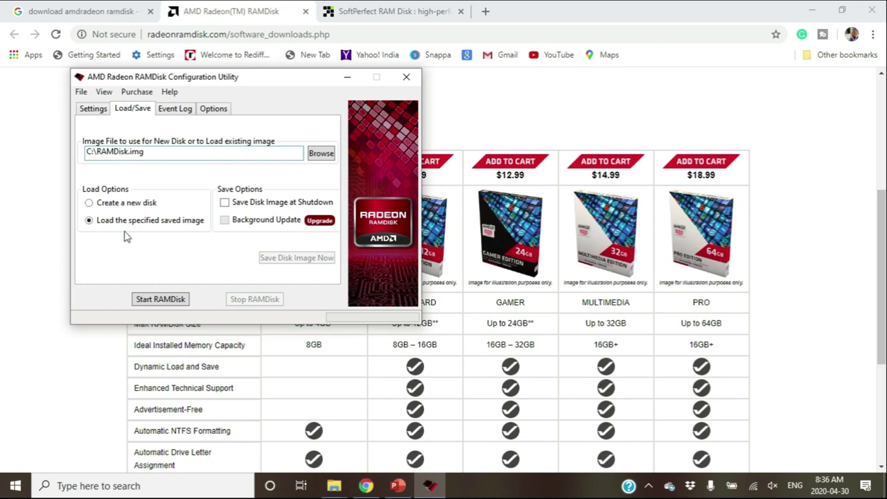
{"action": "left_click", "coordinate": [224, 203]}
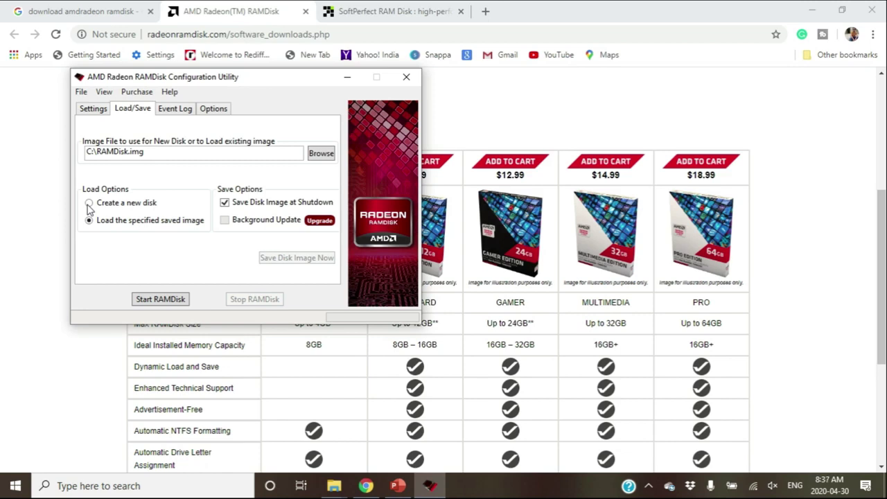
{"action": "left_click", "coordinate": [225, 206]}
{"action": "left_click", "coordinate": [90, 203]}
Review the event log and additional options, and start the RAM disk, installing the Dataram Corporation device software.
{"action": "left_click", "coordinate": [176, 113]}
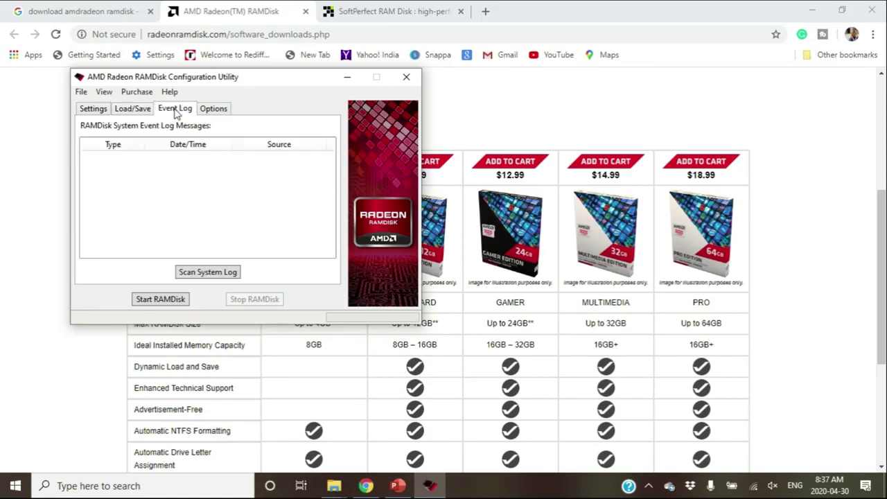
{"action": "left_click", "coordinate": [223, 109]}
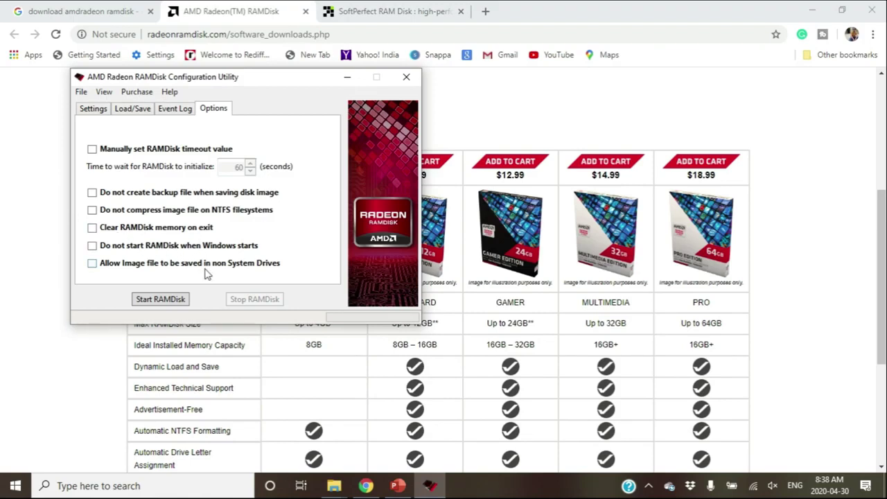
{"action": "left_click", "coordinate": [93, 109]}
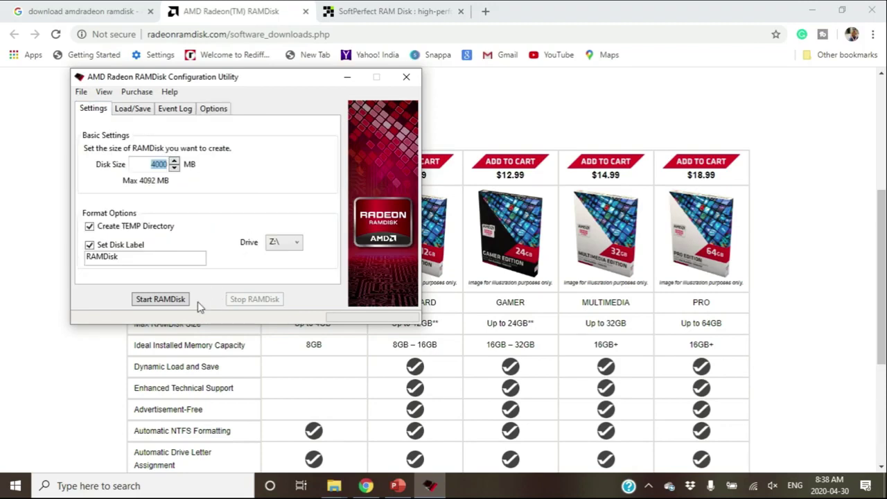
{"action": "left_click", "coordinate": [161, 300]}
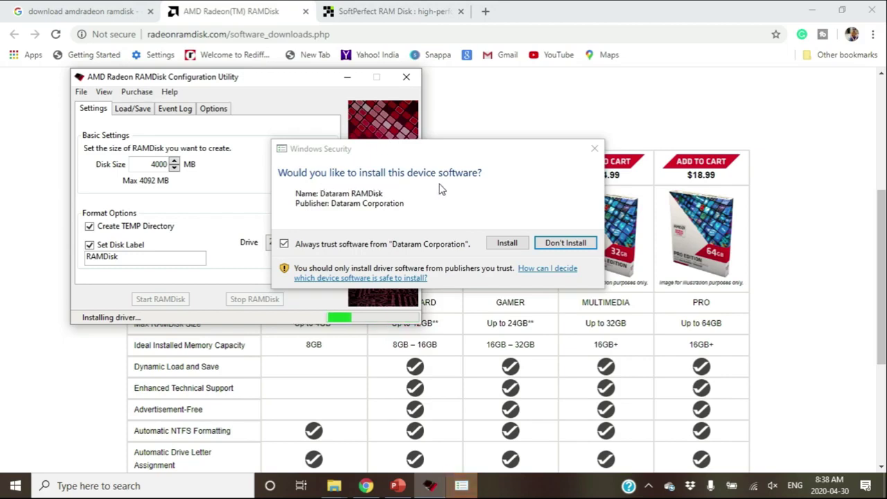
{"action": "left_click", "coordinate": [505, 243]}
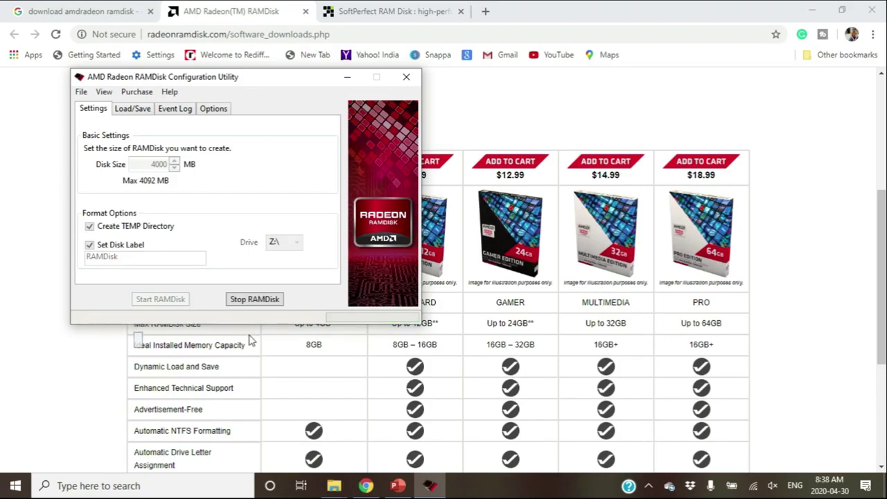
Open This PC in File Explorer and compare the new RAMDisk (Z:) drive with the size set in the RAMDisk utility.
{"action": "key", "text": "alt+Tab"}
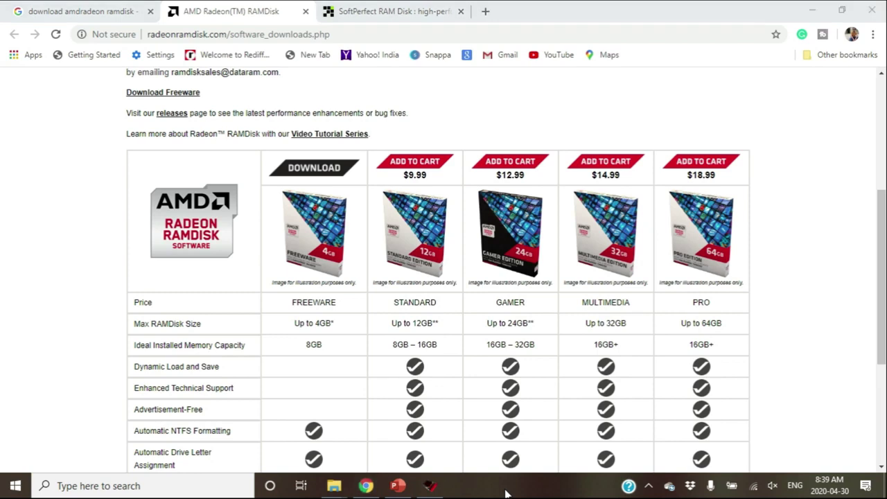
{"action": "key", "text": "super+e"}
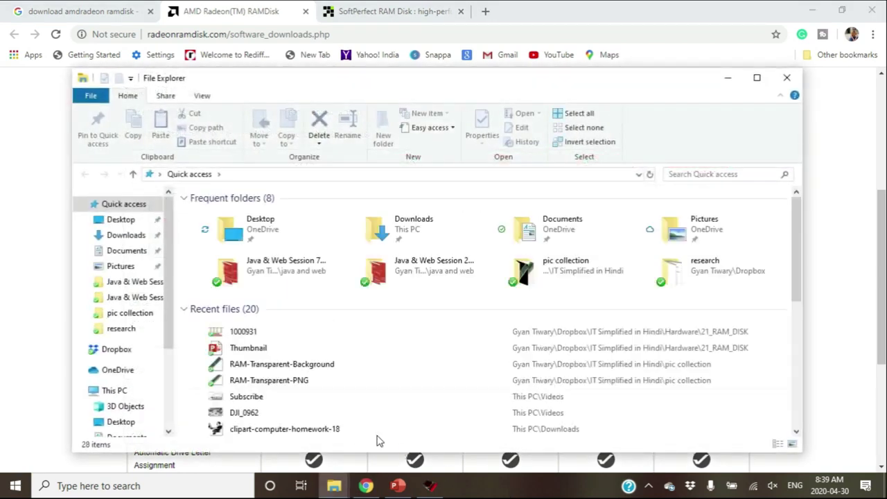
{"action": "left_click", "coordinate": [119, 390]}
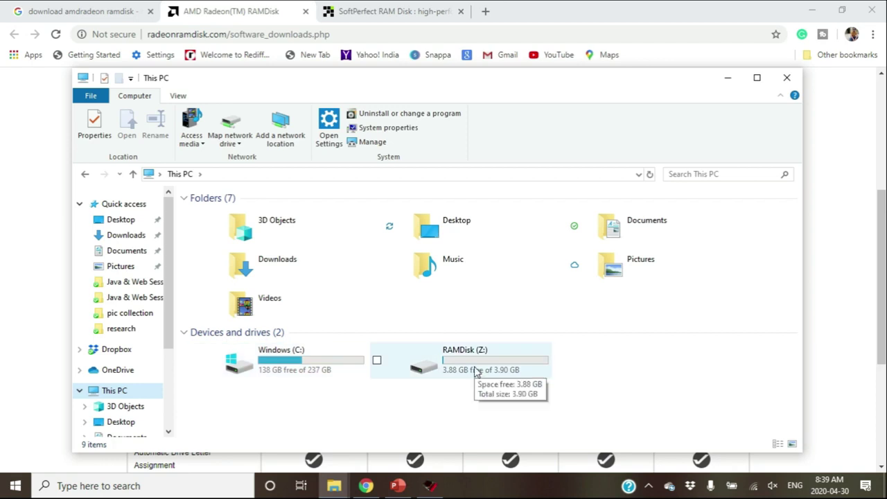
{"action": "left_click", "coordinate": [431, 485]}
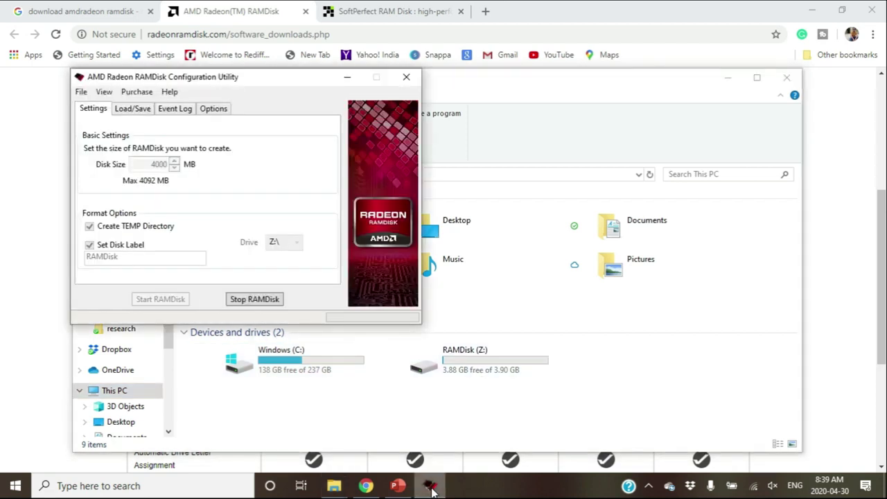
{"action": "left_click", "coordinate": [347, 77]}
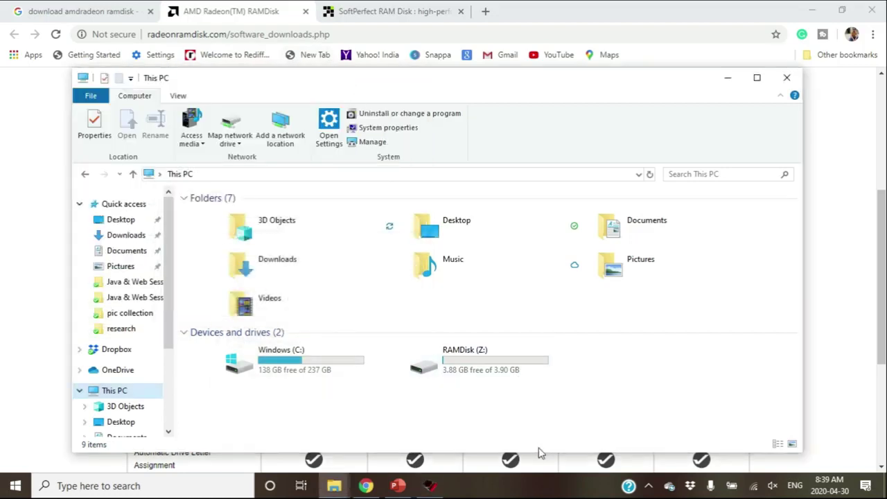
Examine memory usage in the Task Manager performance view alongside the RAMDisk (Z:) drive, and close Task Manager.
{"action": "right_click", "coordinate": [523, 485]}
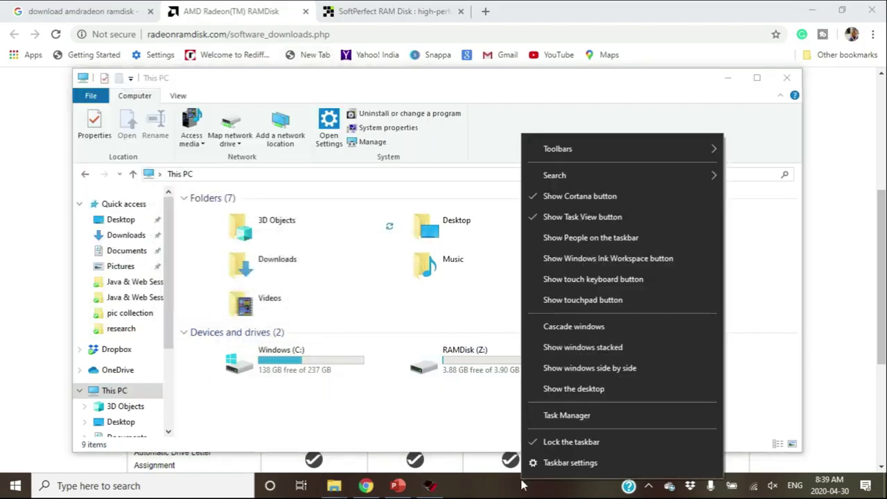
{"action": "left_click", "coordinate": [558, 417]}
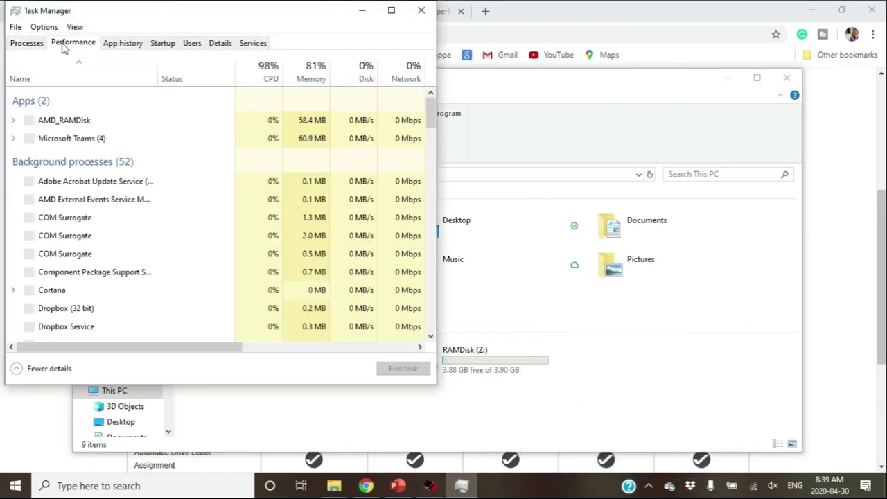
{"action": "left_click", "coordinate": [64, 43]}
{"action": "left_click", "coordinate": [57, 126]}
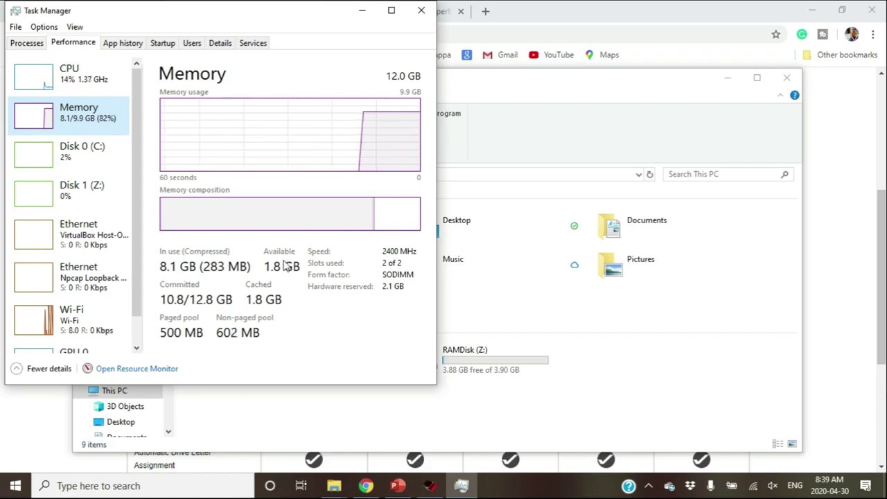
{"action": "left_click", "coordinate": [363, 11]}
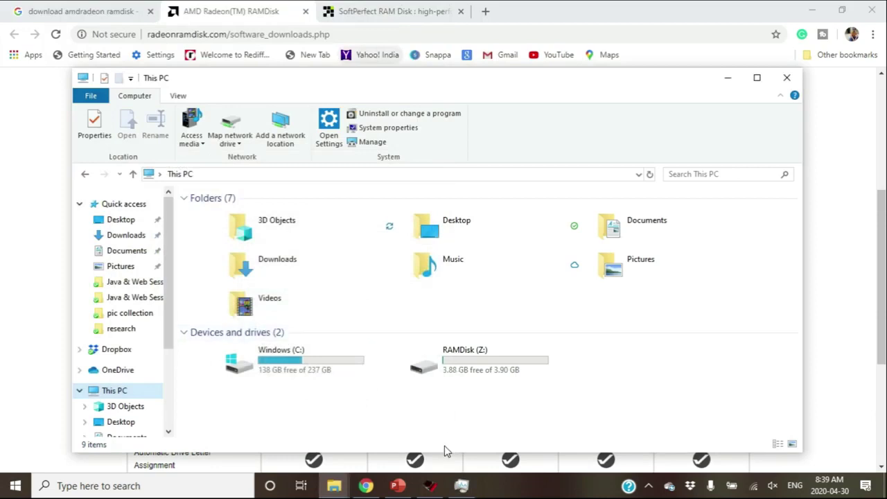
{"action": "left_click", "coordinate": [464, 493]}
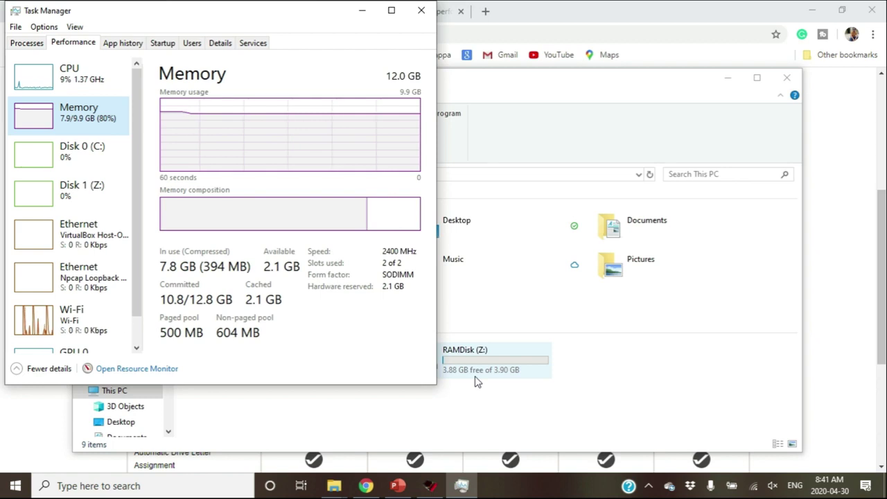
{"action": "key", "text": "alt+F4"}
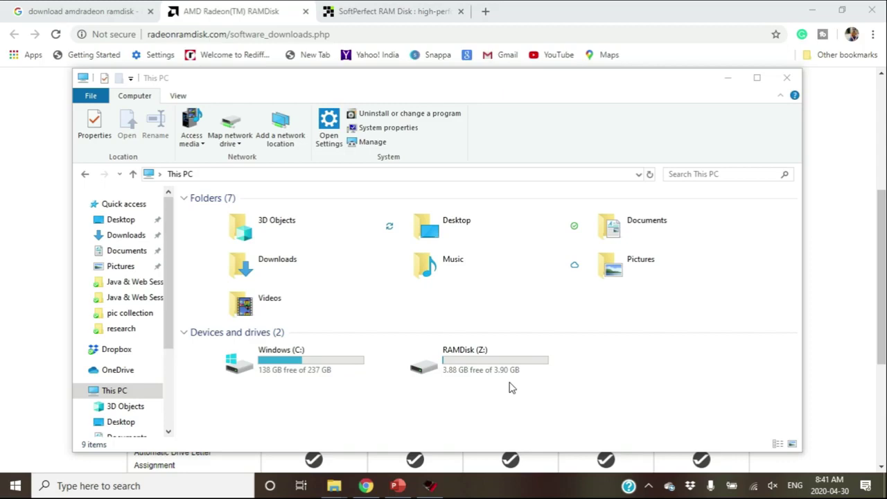
Copy the DJI_0962 video from the Videos folder.
{"action": "scroll", "coordinate": [124, 314], "scroll_direction": "down", "scroll_amount": 3}
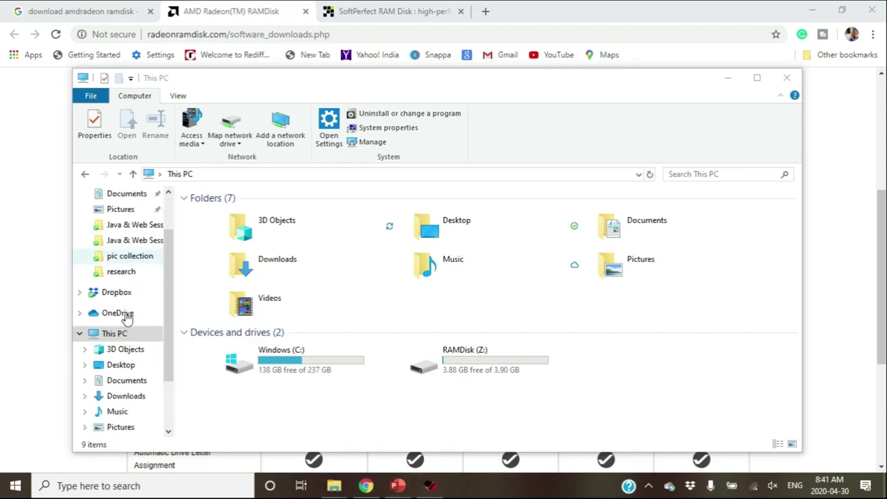
{"action": "left_click", "coordinate": [119, 413]}
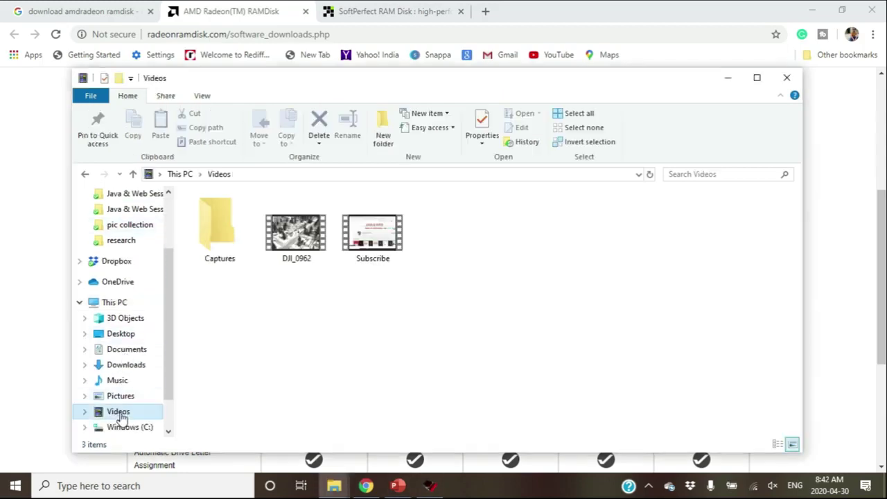
{"action": "left_click", "coordinate": [290, 248]}
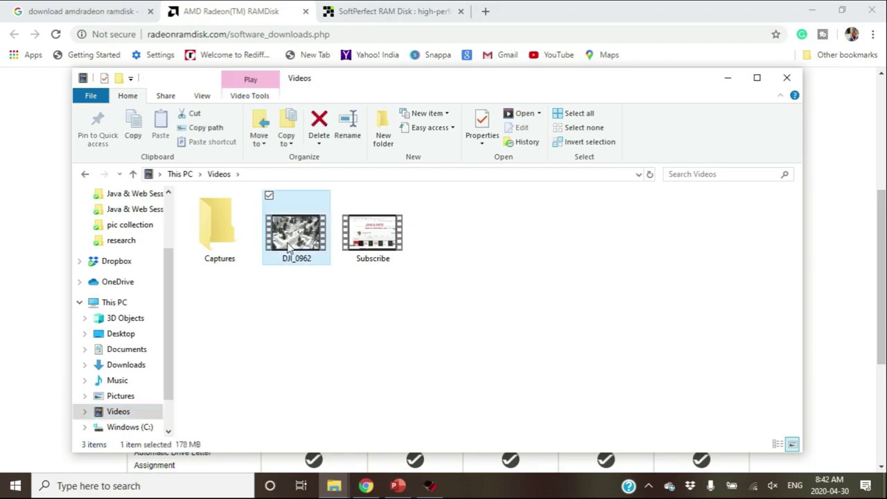
{"action": "right_click", "coordinate": [289, 248]}
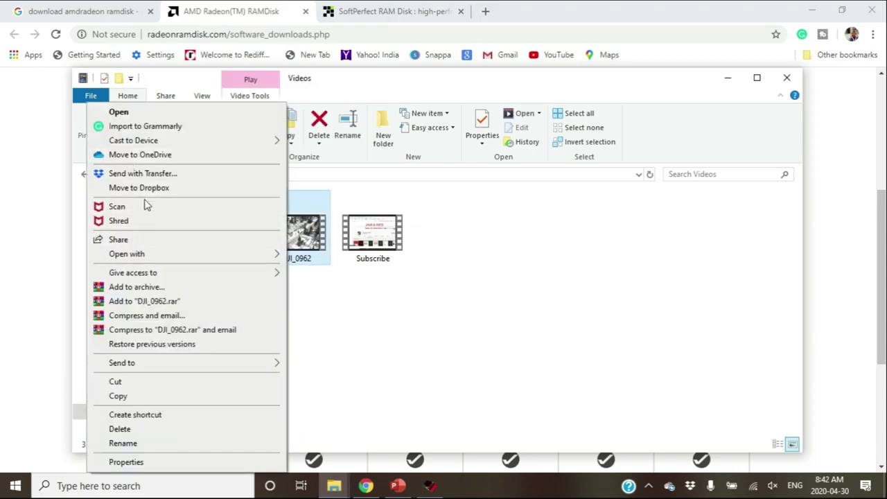
{"action": "left_click", "coordinate": [118, 395]}
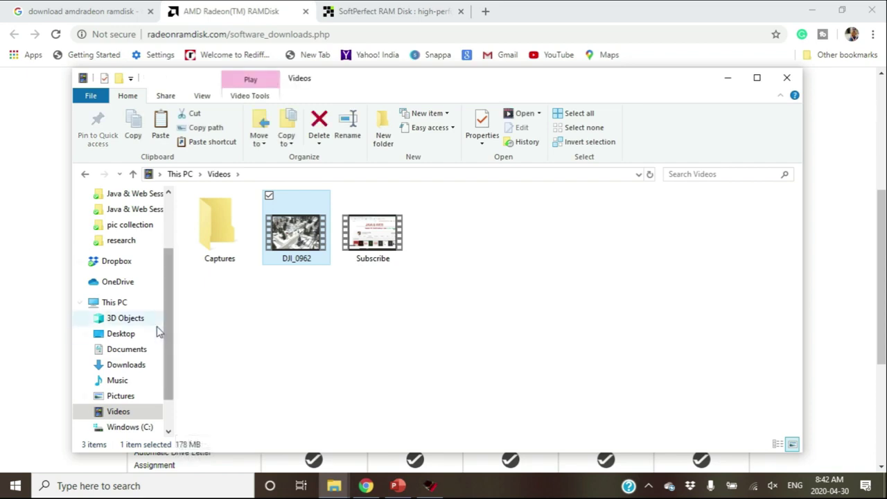
Paste the copied video into the TEMP folder on the RAMDisk (Z:) drive.
{"action": "left_click", "coordinate": [120, 305]}
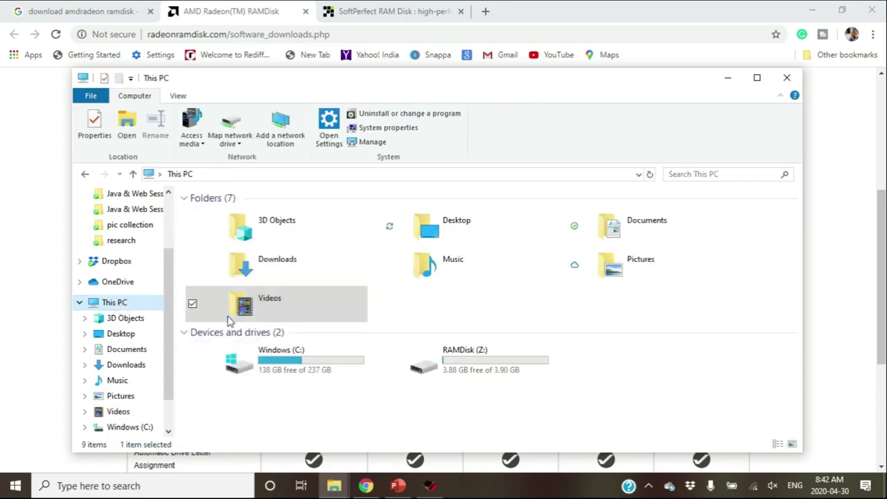
{"action": "double_click", "coordinate": [467, 360]}
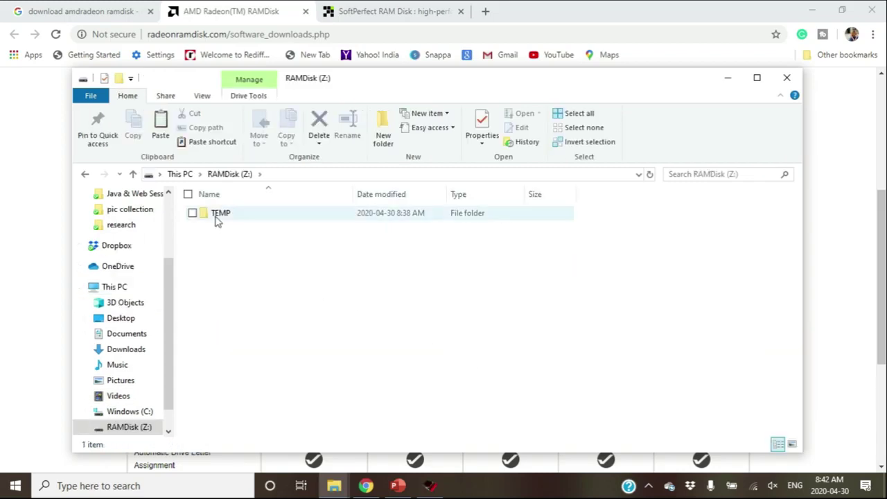
{"action": "double_click", "coordinate": [247, 216]}
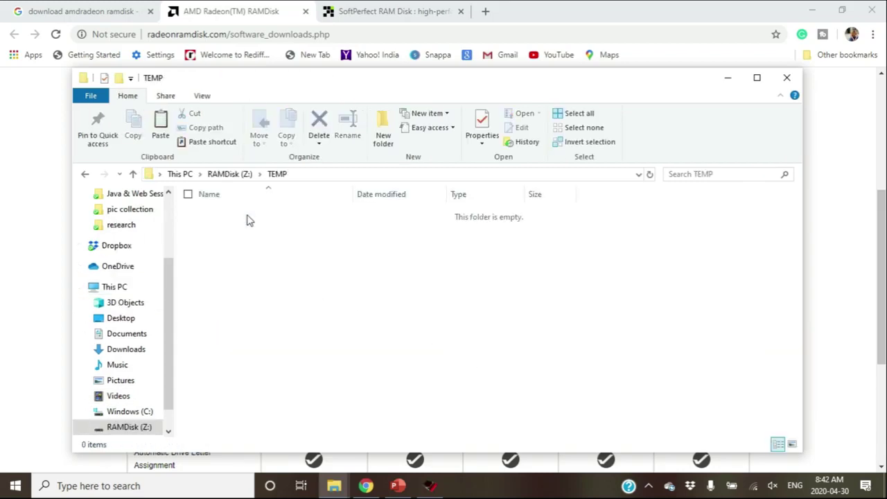
{"action": "right_click", "coordinate": [380, 265]}
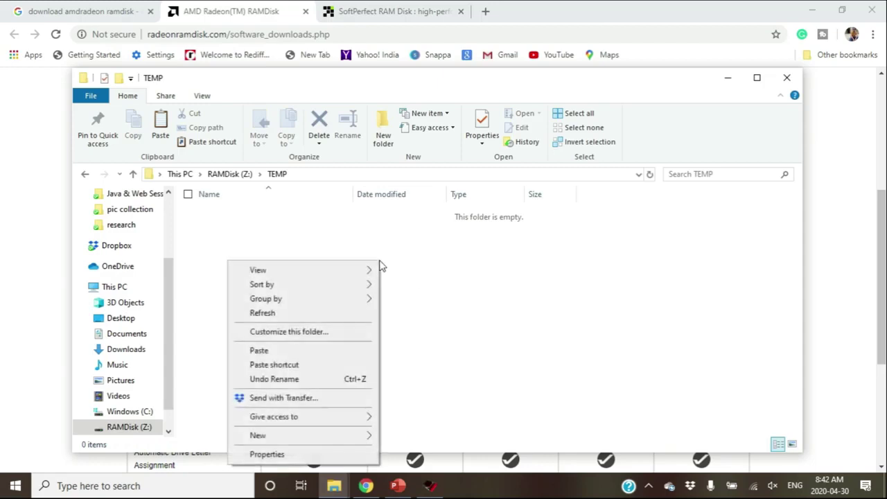
{"action": "left_click", "coordinate": [311, 351]}
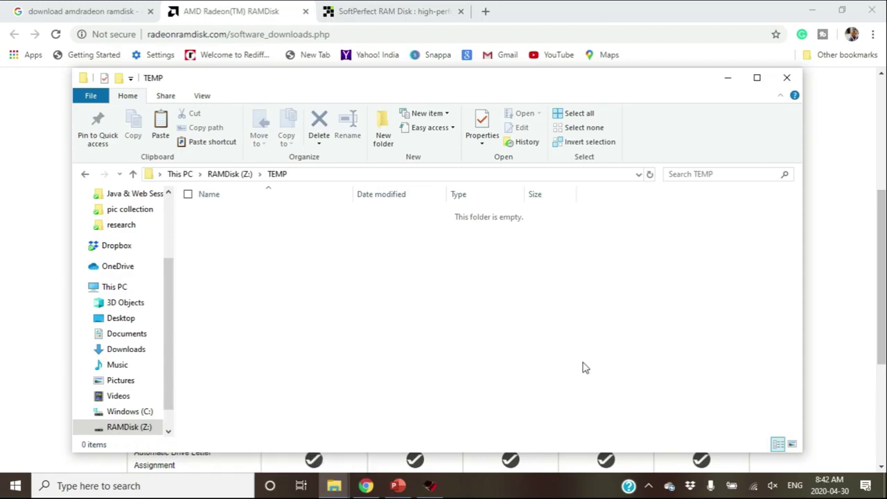
{"action": "left_click", "coordinate": [622, 357]}
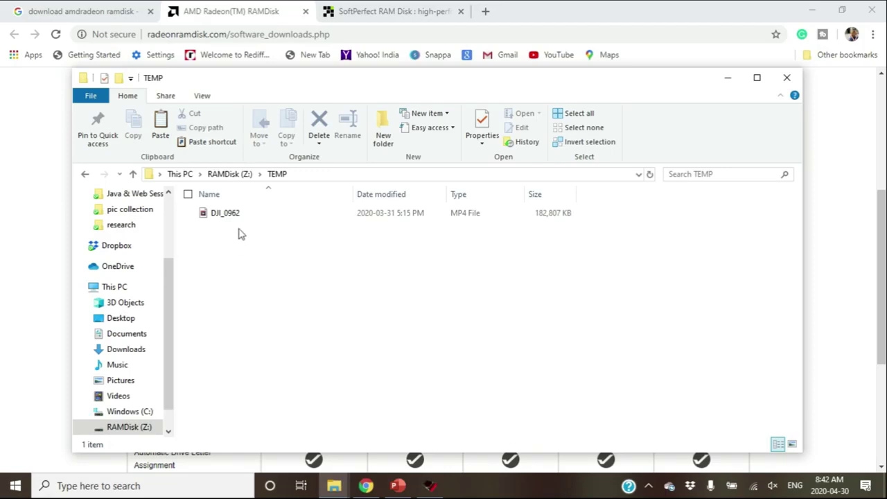
Open the Videos folder in a new File Explorer window and select the original DJI_0962 video to view its size.
{"action": "left_click", "coordinate": [495, 492]}
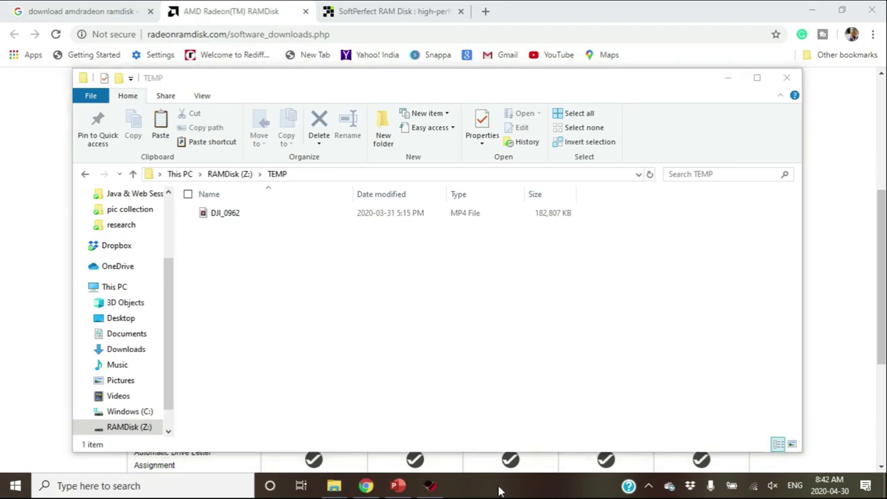
{"action": "key", "text": "super+e"}
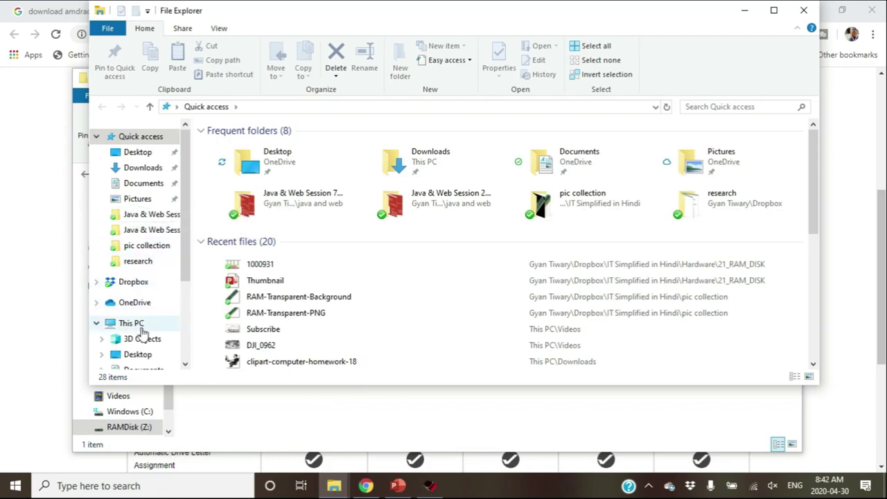
{"action": "scroll", "coordinate": [141, 333], "scroll_direction": "down", "scroll_amount": 2}
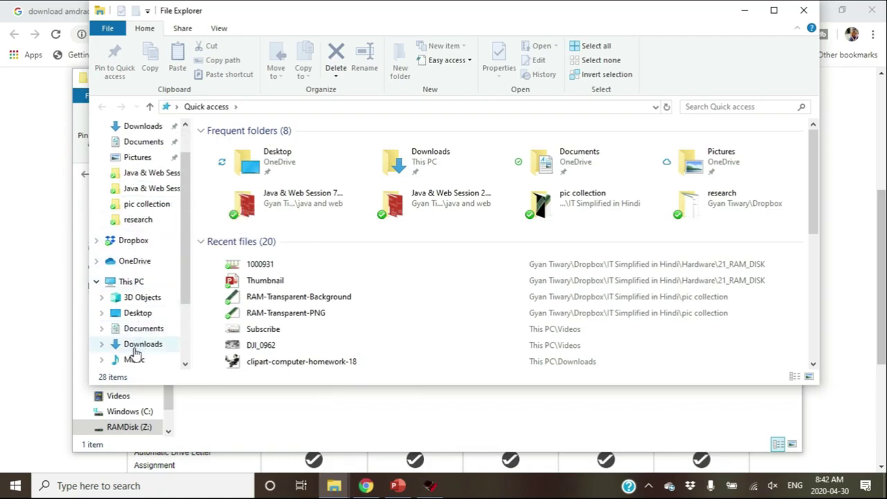
{"action": "scroll", "coordinate": [144, 313], "scroll_direction": "down", "scroll_amount": 1}
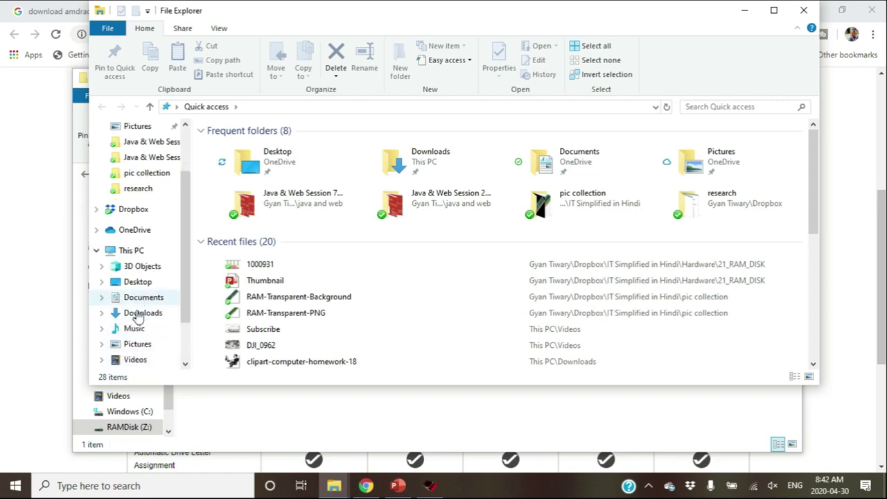
{"action": "left_click", "coordinate": [135, 359]}
{"action": "left_click", "coordinate": [322, 183]}
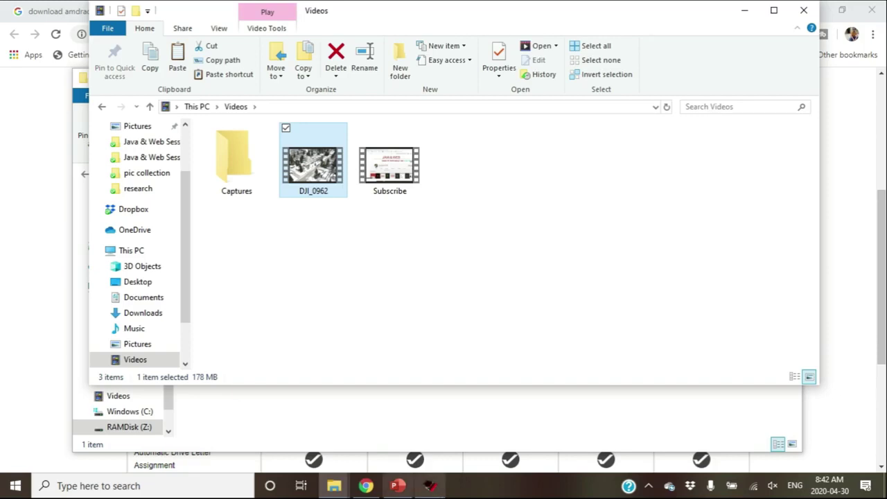
Switch to Chrome, search for "parkdale software" in a new tab, and open the sz development Parkdale page in another tab.
{"action": "left_click", "coordinate": [368, 493]}
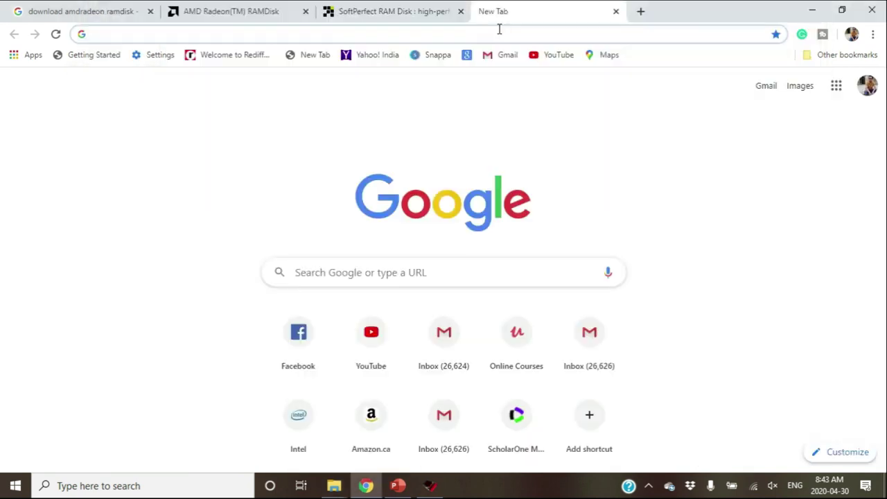
{"action": "type", "text": "park"}
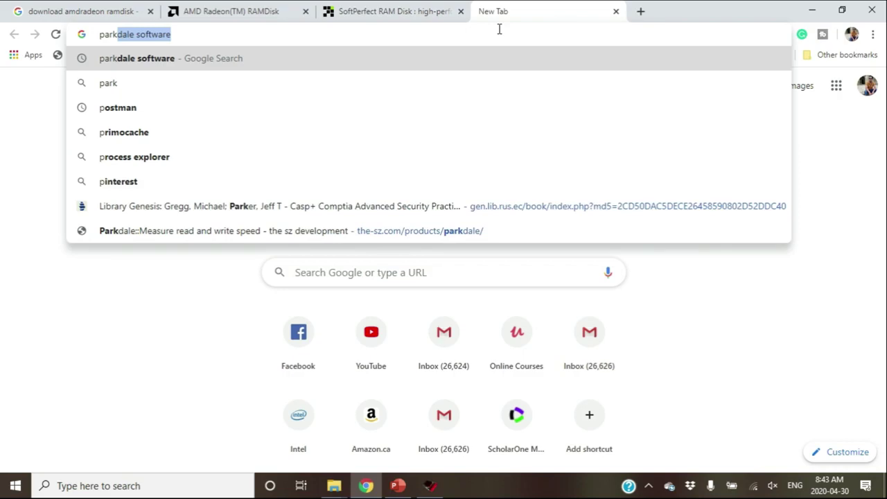
{"action": "key", "text": "Return"}
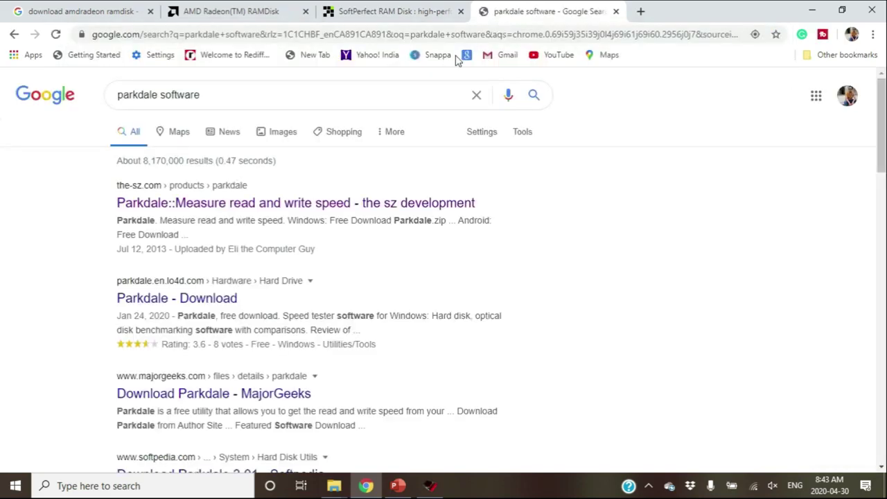
{"action": "right_click", "coordinate": [380, 209]}
{"action": "left_click", "coordinate": [389, 217]}
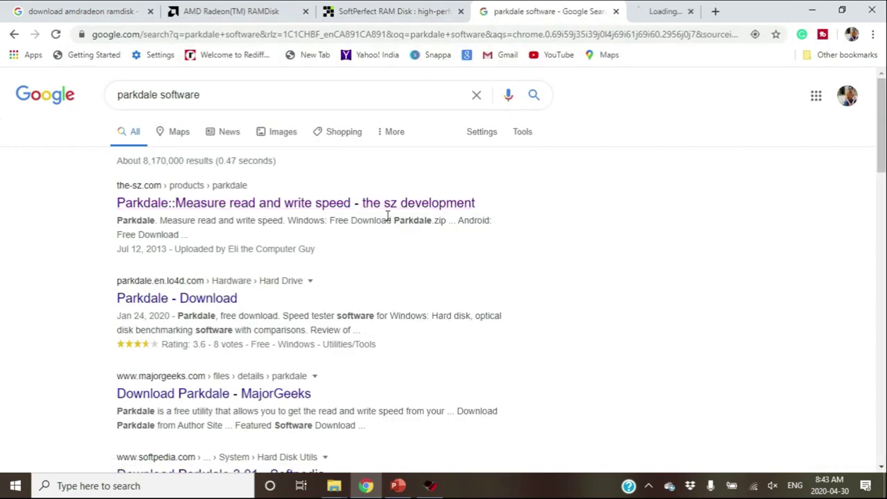
{"action": "left_click", "coordinate": [631, 12]}
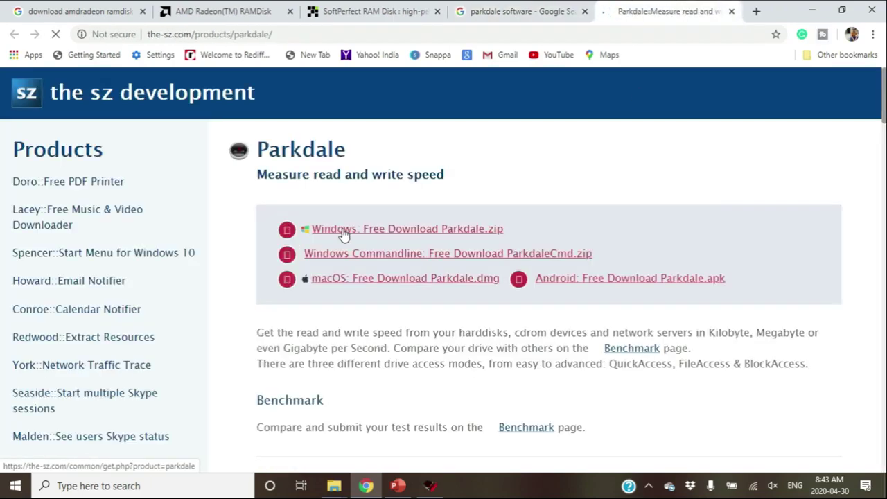
{"action": "scroll", "coordinate": [467, 198], "scroll_direction": "down", "scroll_amount": 1}
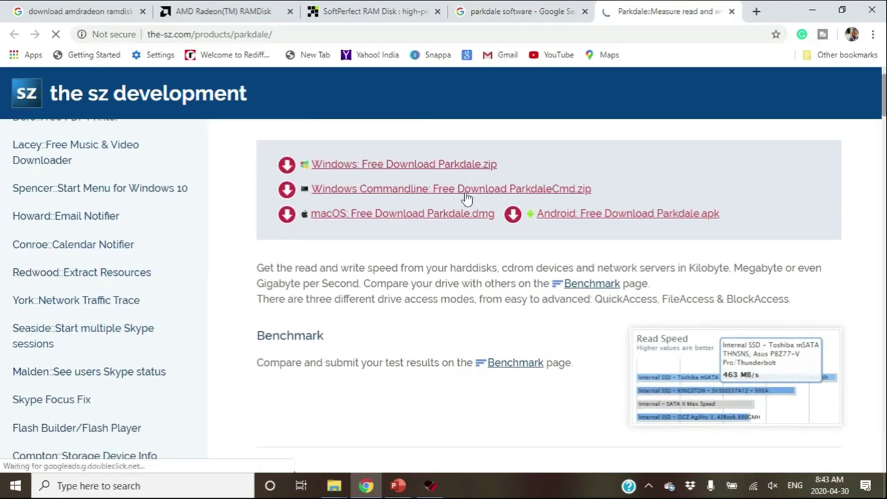
{"action": "left_click", "coordinate": [437, 165]}
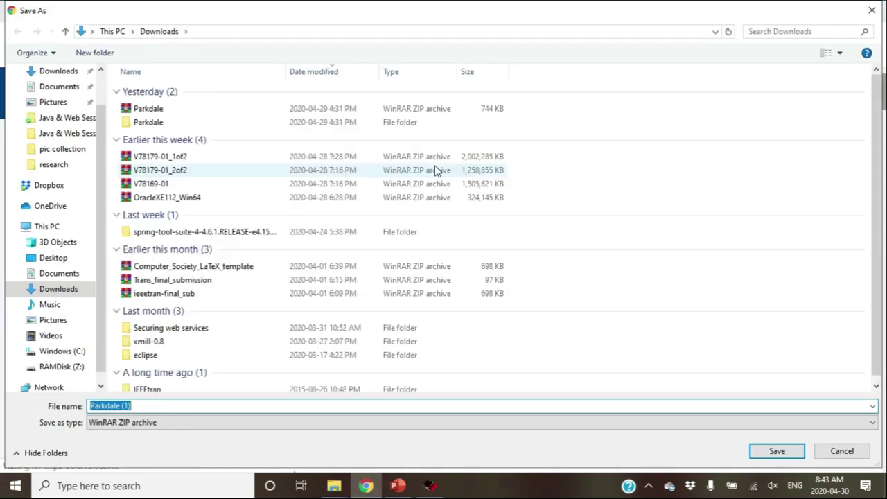
{"action": "left_click", "coordinate": [169, 409]}
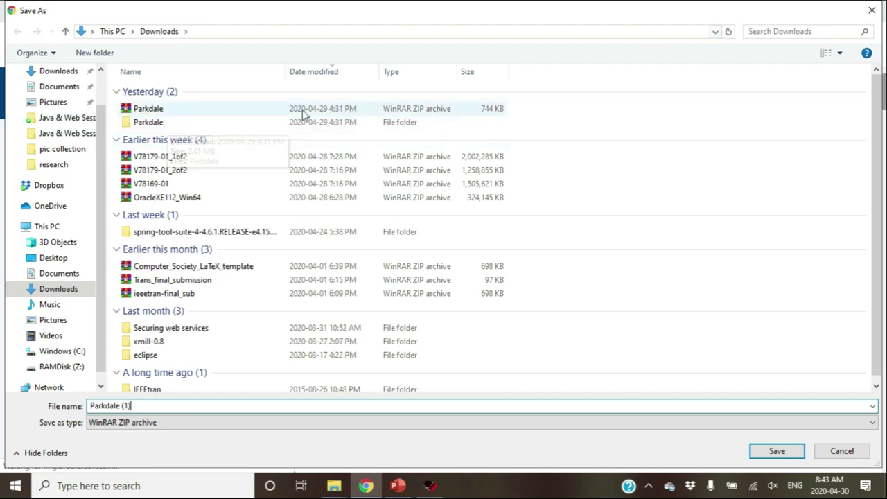
{"action": "left_click", "coordinate": [871, 11]}
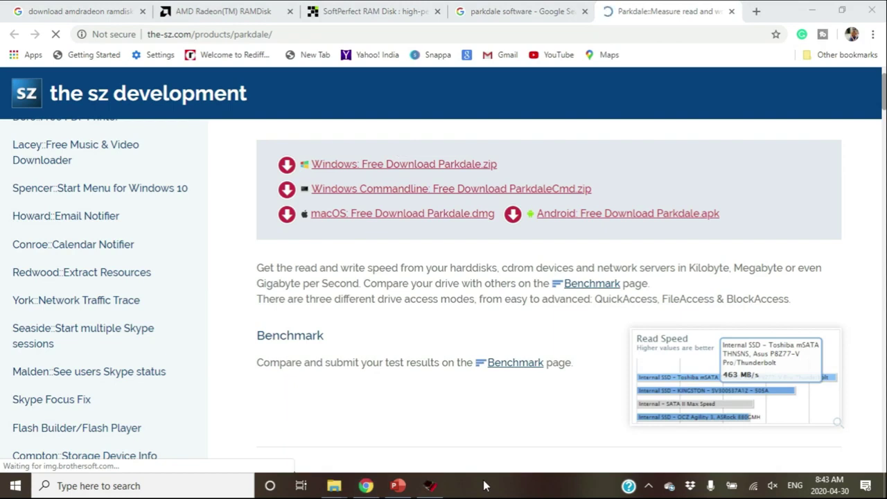
Launch the Parkdale application from the Parkdale folder in Downloads using a new File Explorer window.
{"action": "key", "text": "super+e"}
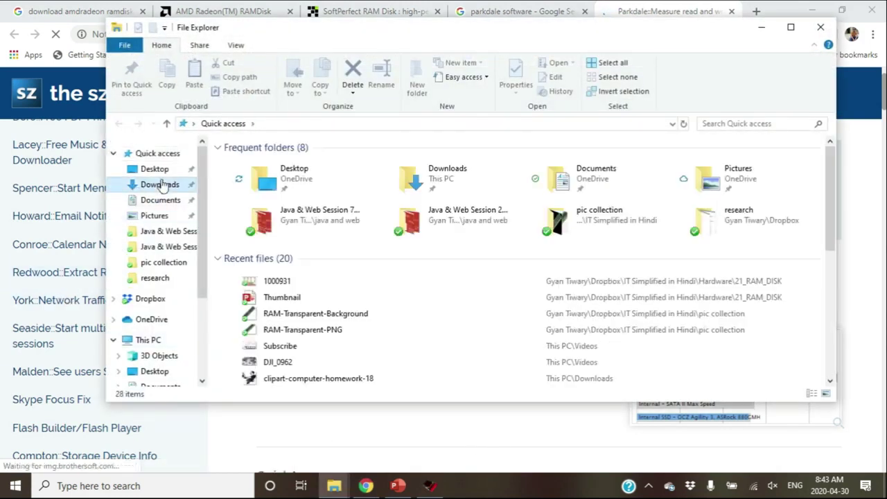
{"action": "left_click", "coordinate": [160, 184]}
{"action": "left_click", "coordinate": [271, 258]}
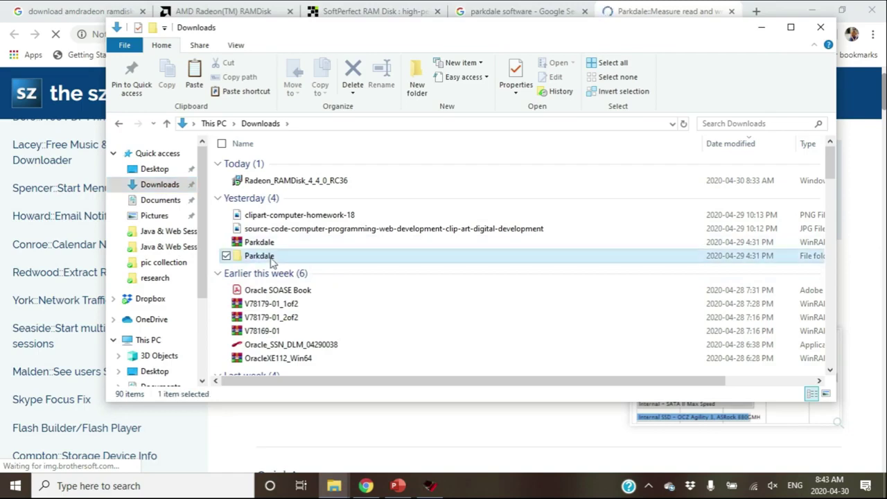
{"action": "double_click", "coordinate": [270, 258]}
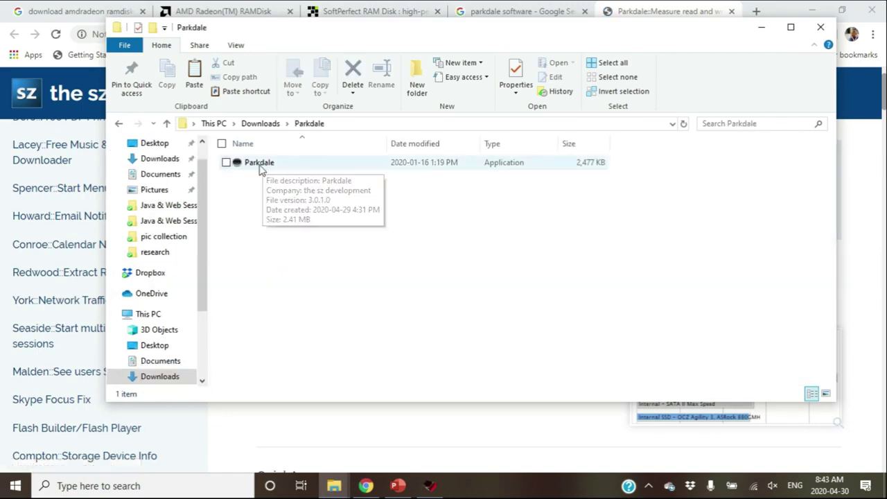
{"action": "double_click", "coordinate": [267, 165]}
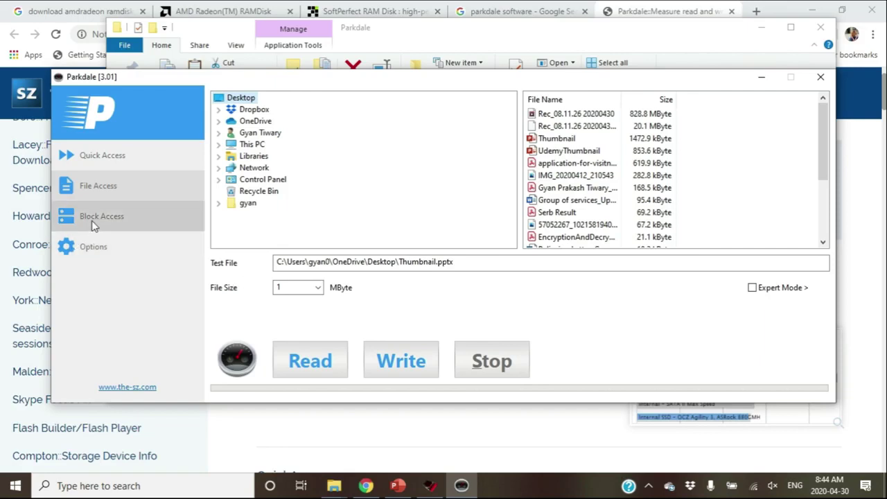
Switch Parkdale to File Access and choose DJI_0962 from the Videos folder under This PC as the test file.
{"action": "left_click", "coordinate": [114, 186]}
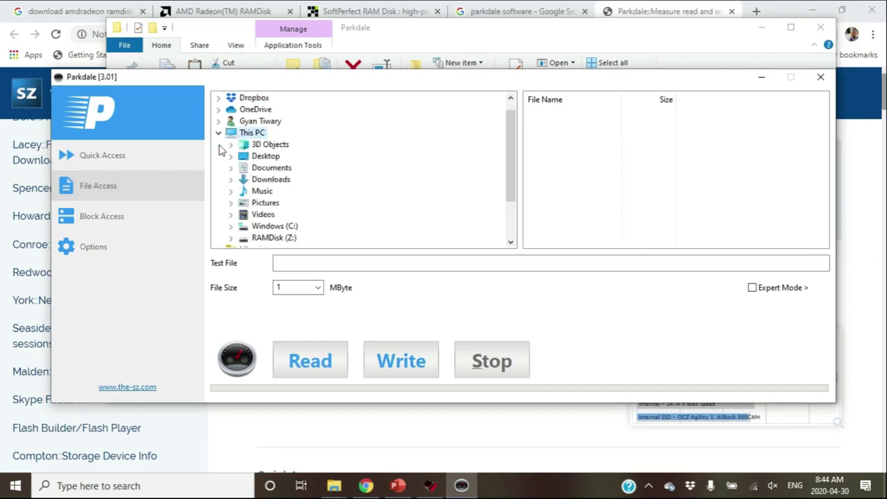
{"action": "scroll", "coordinate": [262, 220], "scroll_direction": "down", "scroll_amount": 1}
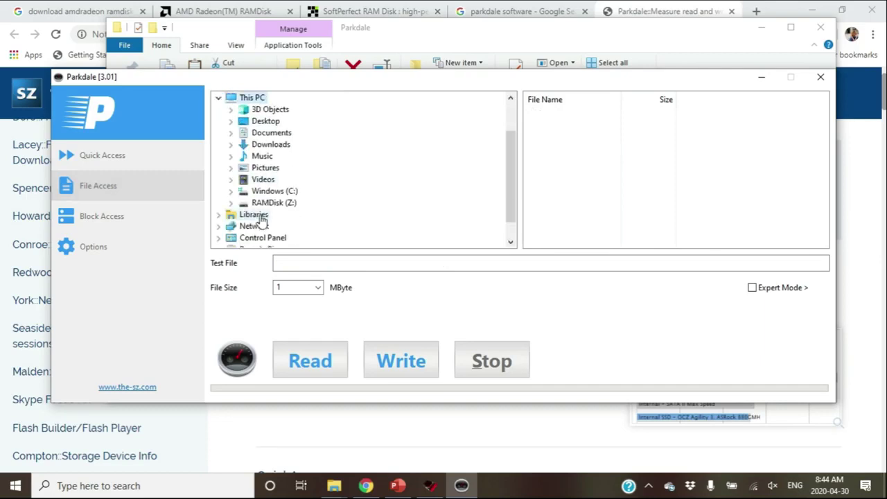
{"action": "left_click", "coordinate": [269, 181]}
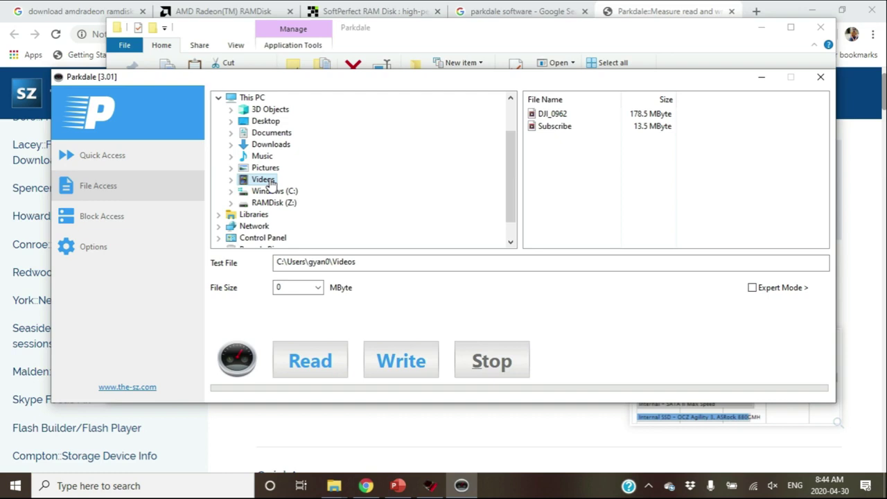
{"action": "double_click", "coordinate": [554, 115]}
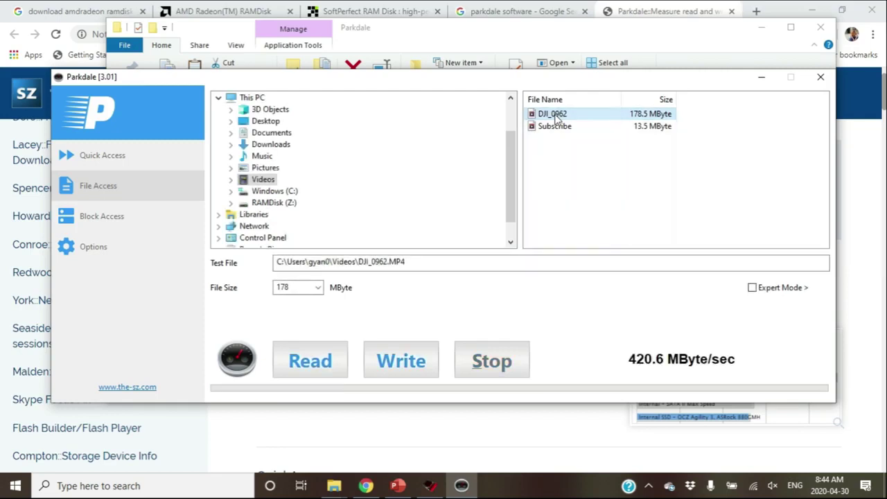
Measure the read speed of DJI_0962 in the Videos folder several times in a row.
{"action": "left_click", "coordinate": [320, 361]}
{"action": "left_click", "coordinate": [320, 366]}
{"action": "left_click", "coordinate": [321, 366]}
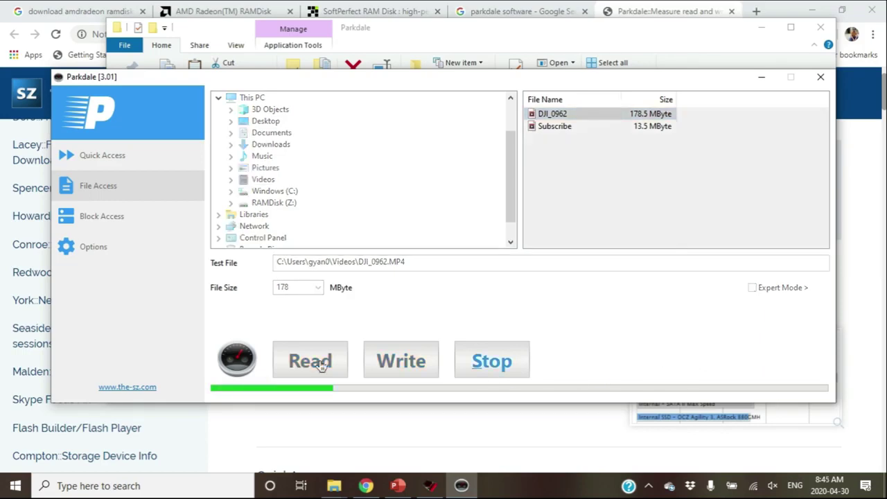
{"action": "left_click", "coordinate": [321, 366]}
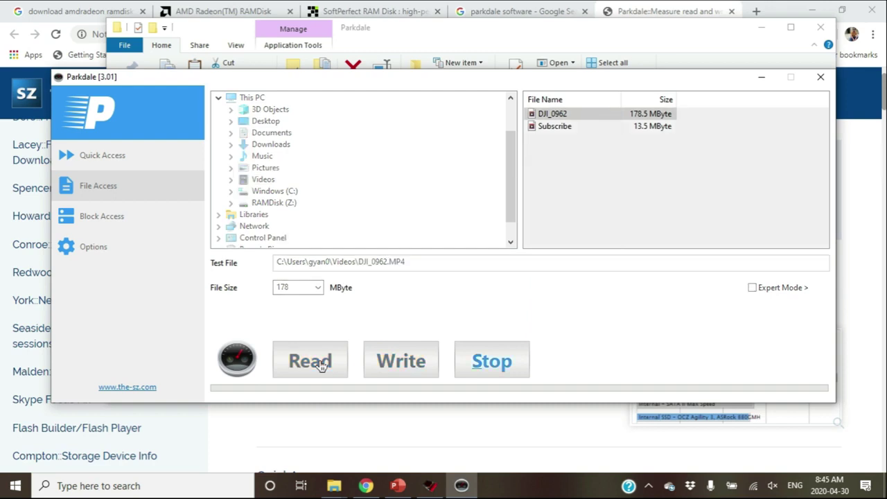
{"action": "left_click", "coordinate": [321, 366]}
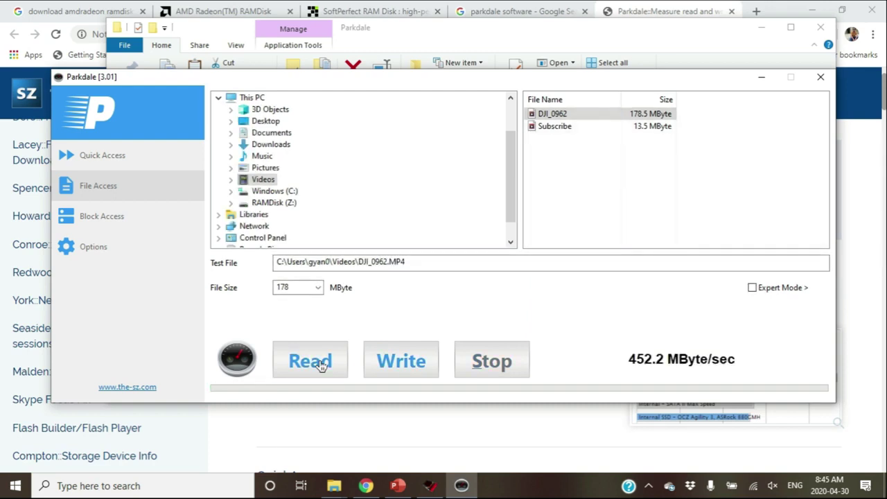
{"action": "left_click", "coordinate": [321, 366]}
{"action": "left_click", "coordinate": [307, 370]}
Choose DJI_0962 in the TEMP folder of RAMDisk (Z:) as the test file and measure its read speed.
{"action": "left_click", "coordinate": [273, 204]}
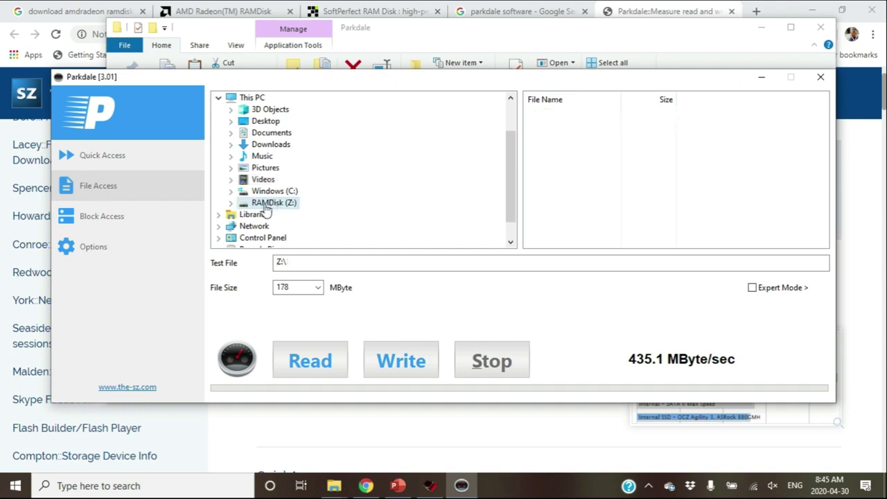
{"action": "left_click", "coordinate": [231, 205]}
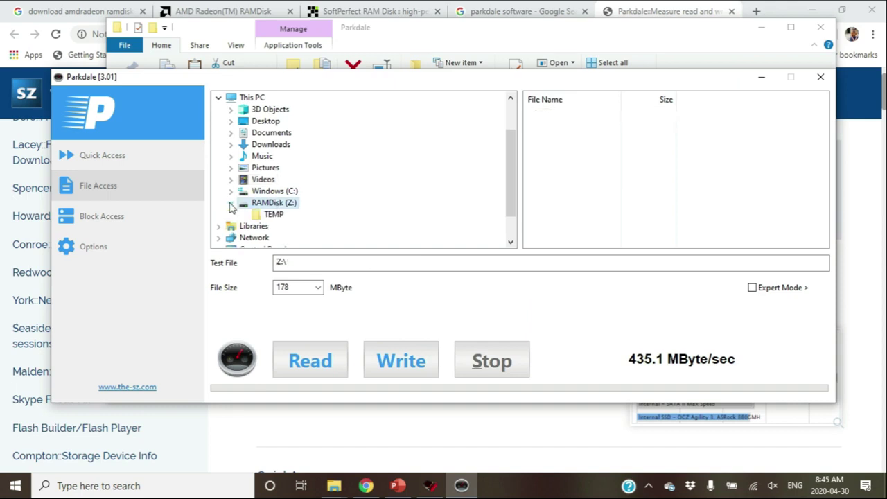
{"action": "left_click", "coordinate": [275, 215]}
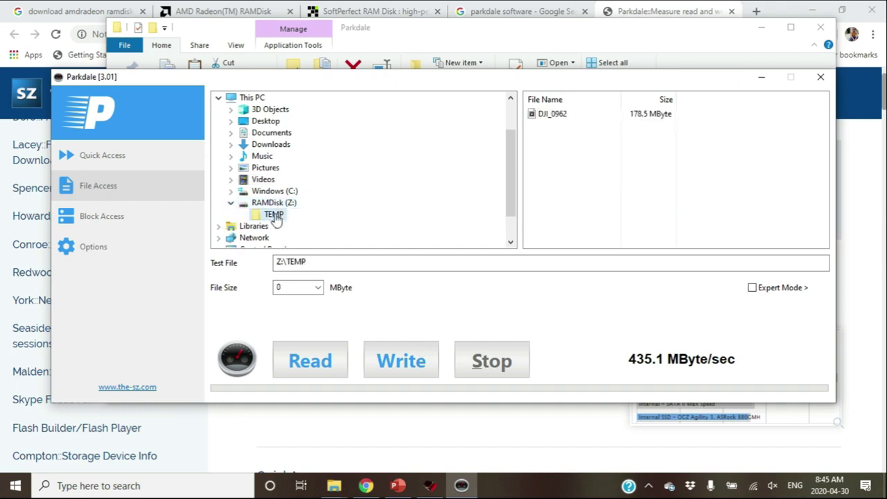
{"action": "left_click", "coordinate": [579, 116]}
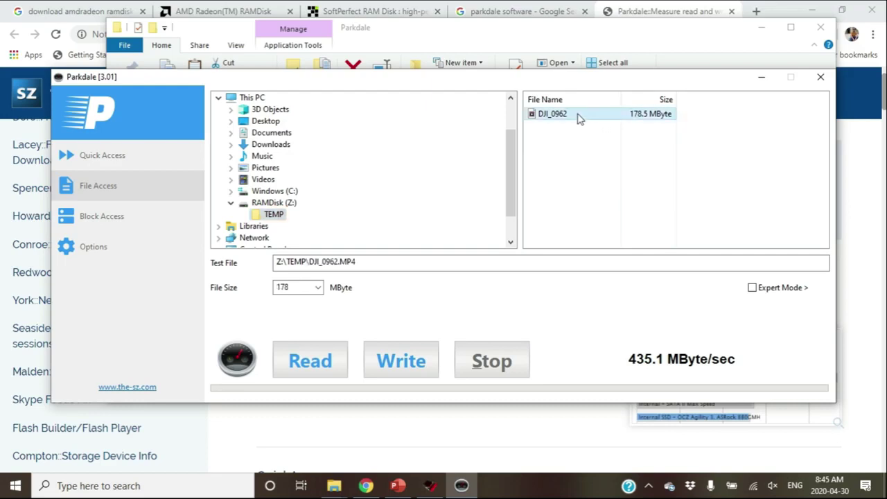
{"action": "left_click", "coordinate": [311, 362]}
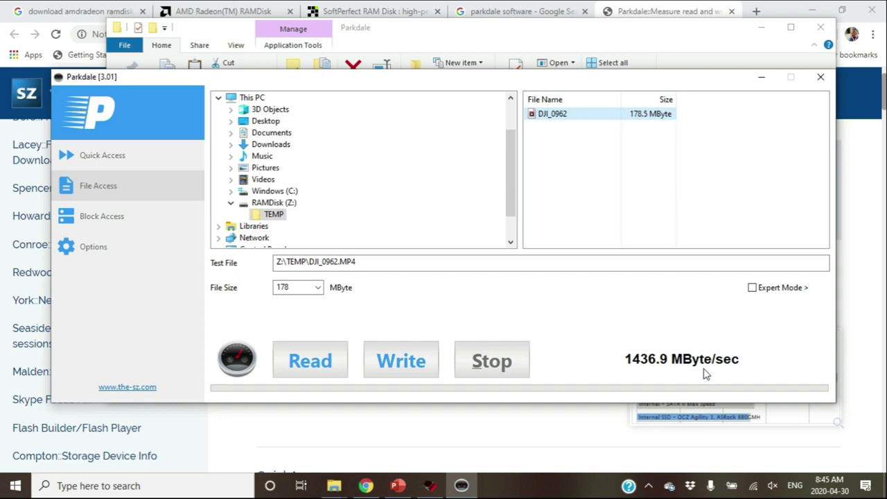
Repeat the read speed test on DJI_0962 in the Videos folder, followed by its copy in the TEMP folder of RAMDisk (Z:).
{"action": "left_click", "coordinate": [262, 181]}
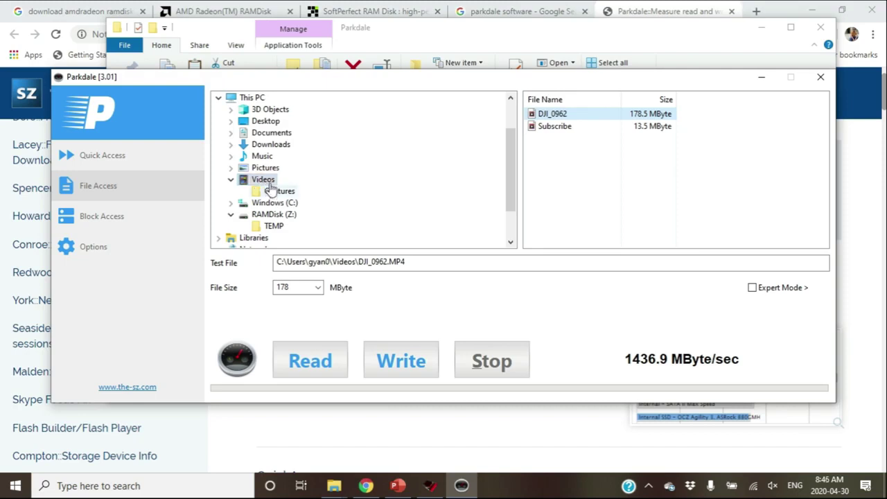
{"action": "left_click", "coordinate": [617, 116]}
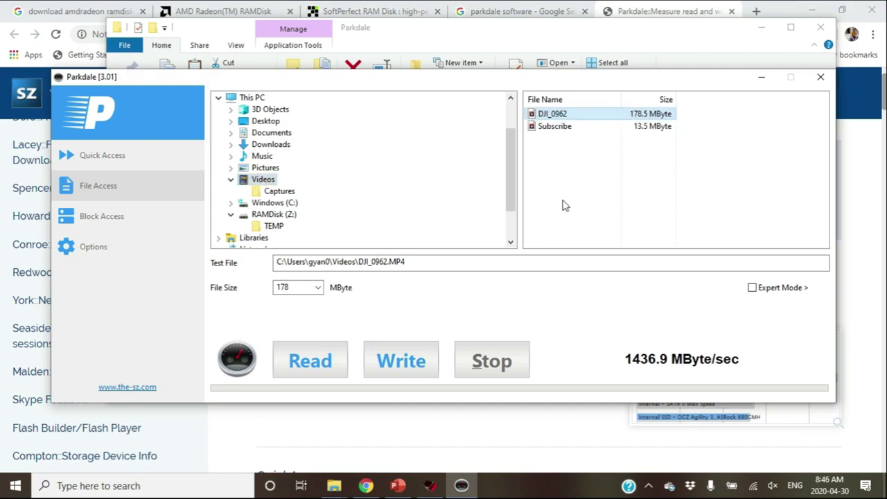
{"action": "left_click", "coordinate": [317, 362]}
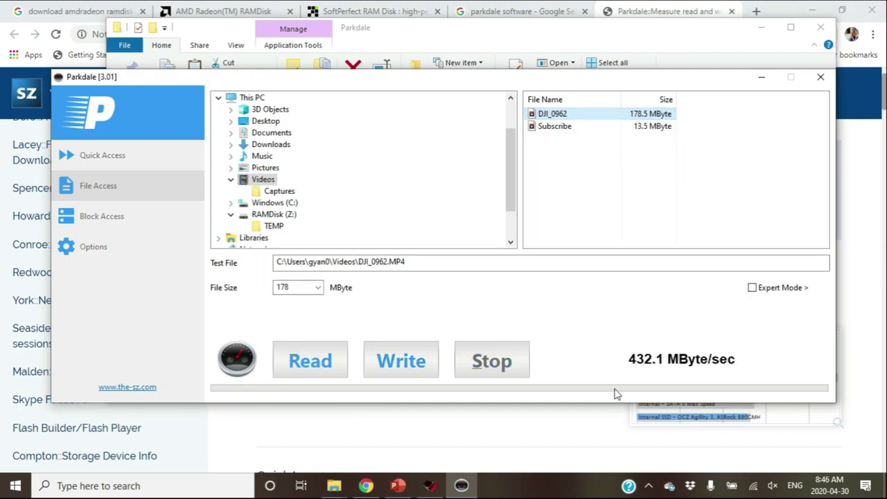
{"action": "left_click", "coordinate": [274, 226]}
{"action": "left_click", "coordinate": [620, 115]}
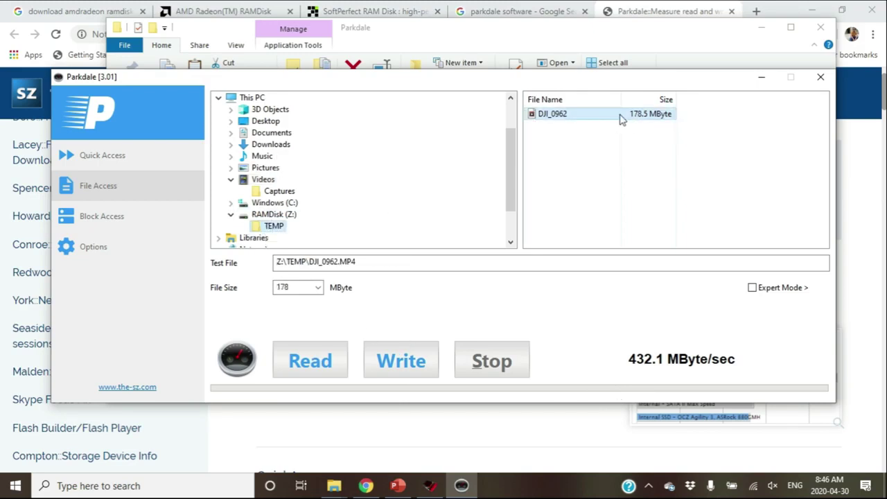
{"action": "left_click", "coordinate": [320, 367]}
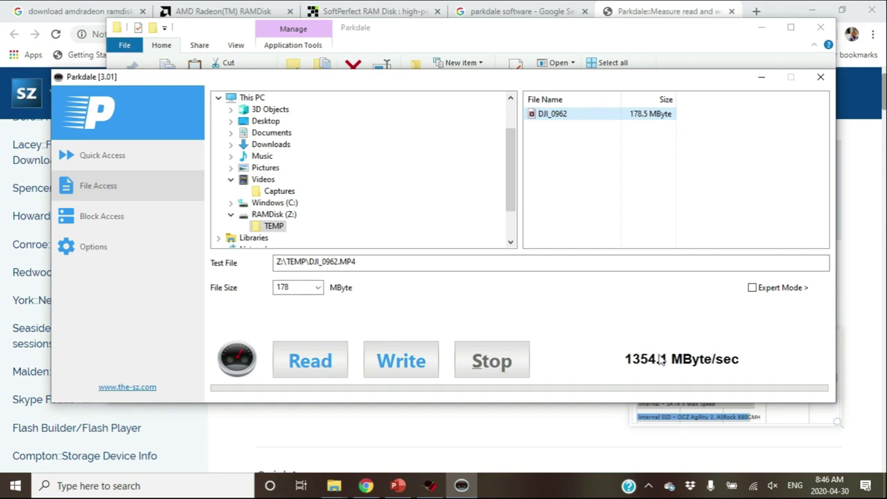